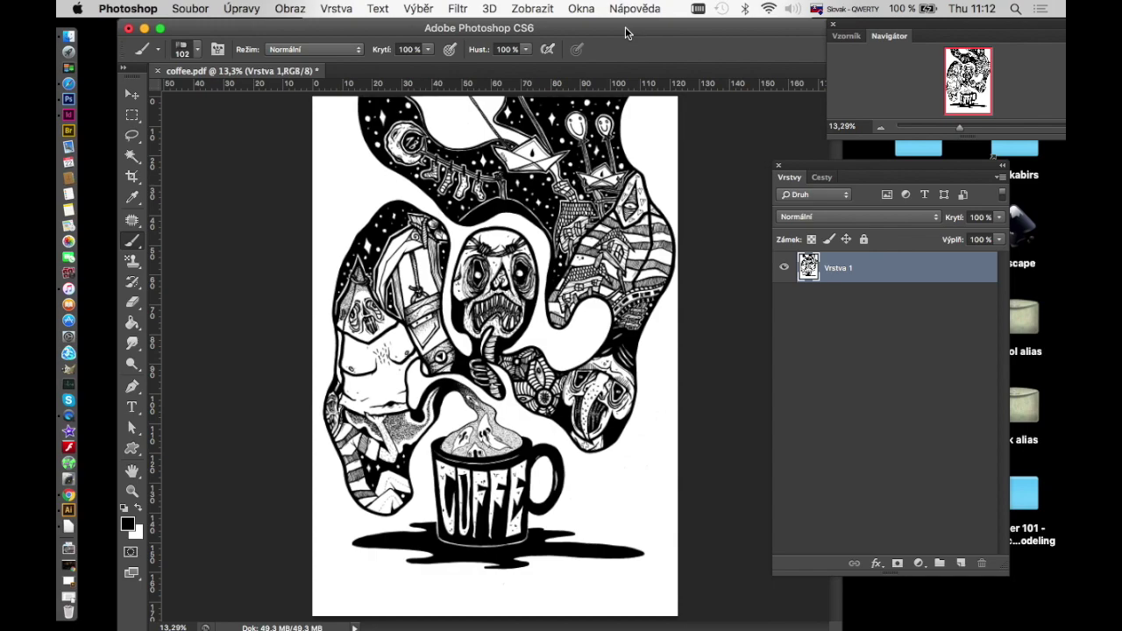
# - Show the Okna > Pracovní plocha submenu listing the saved workspace layouts
pyautogui.click(582, 10)
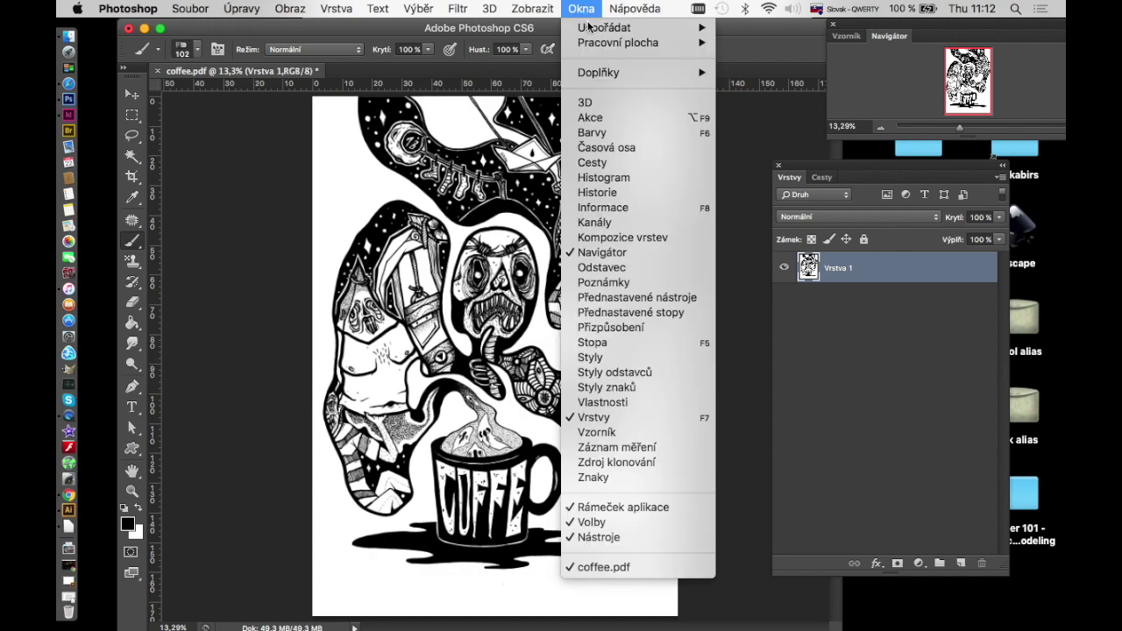
pyautogui.moveTo(618, 43)
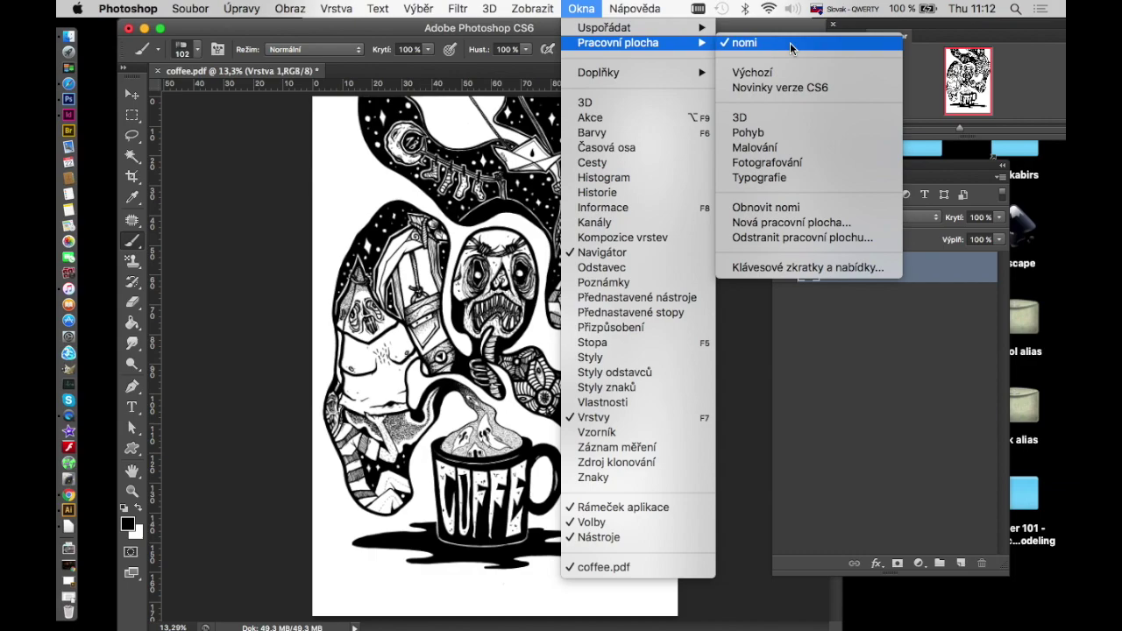
# - Switch to the Malování (Painting) workspace and maximise the Photoshop window to fill the screen
pyautogui.click(783, 147)
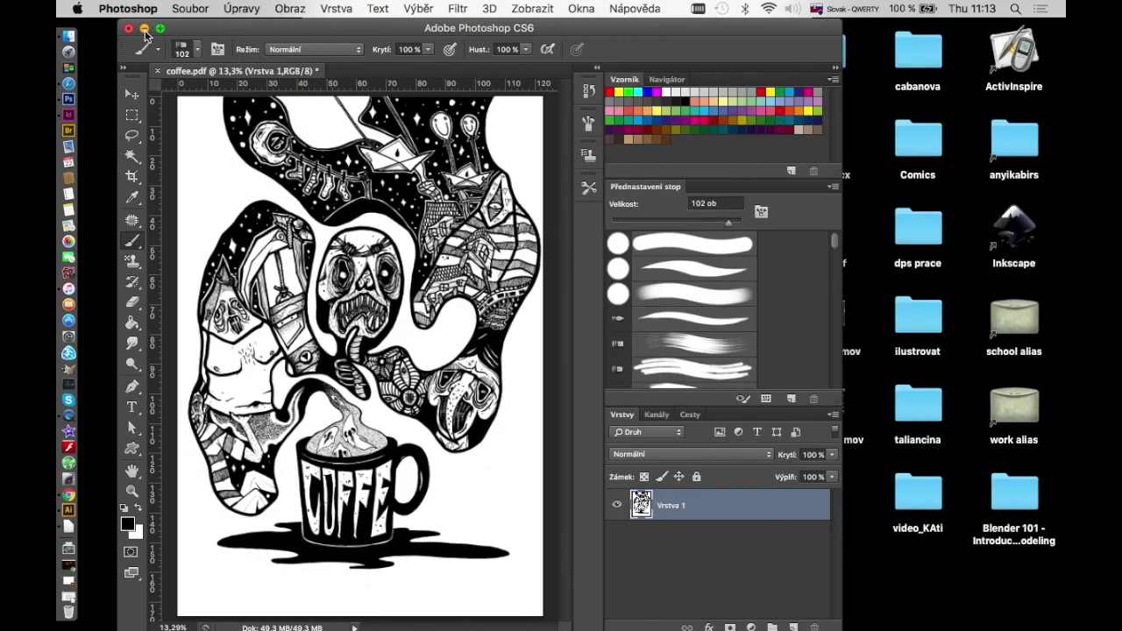
pyautogui.click(160, 29)
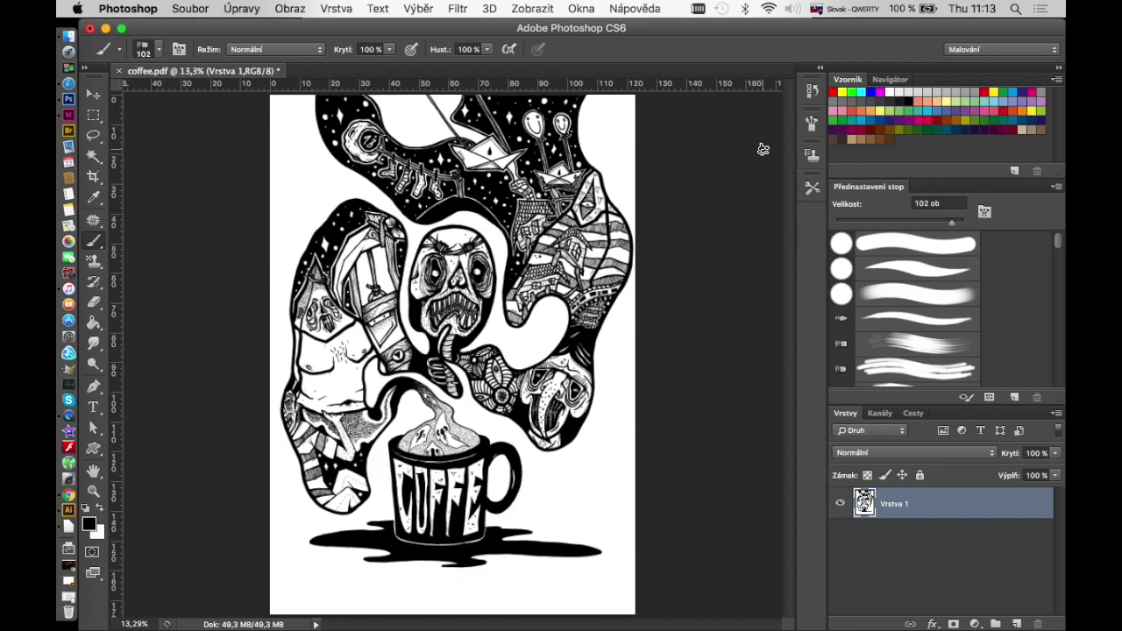
pyautogui.click(287, 10)
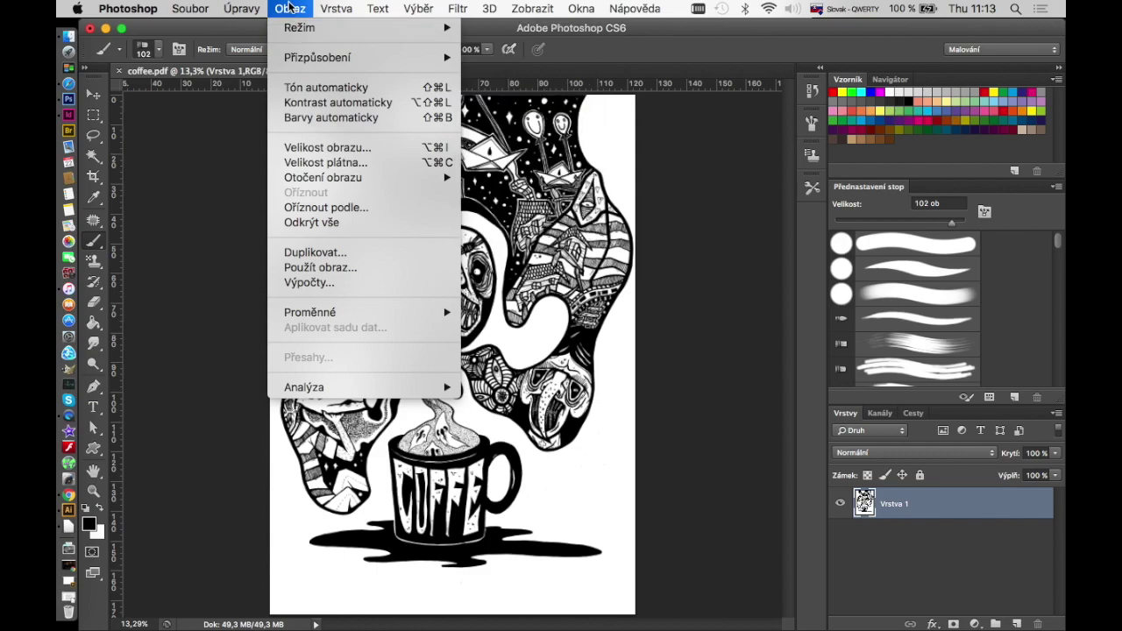
# - Set coffee.pdf's resolution to 300 ppi without resampling, giving 29,46 × 41,94 cm
pyautogui.click(346, 147)
pyautogui.click(386, 304)
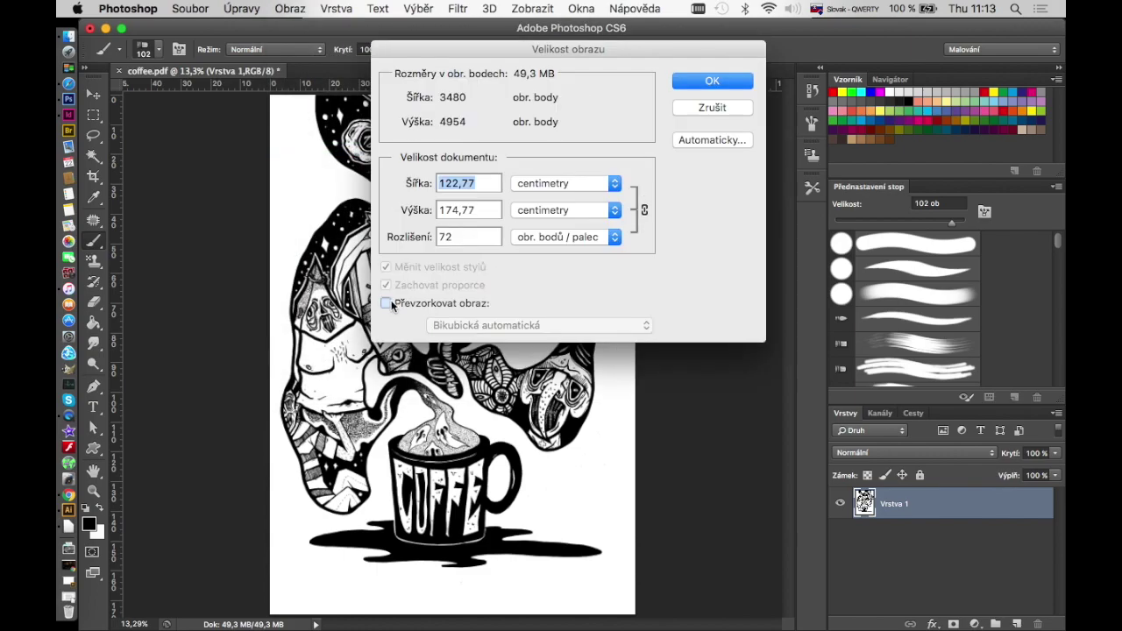
pyautogui.doubleClick(462, 235)
pyautogui.write('300')
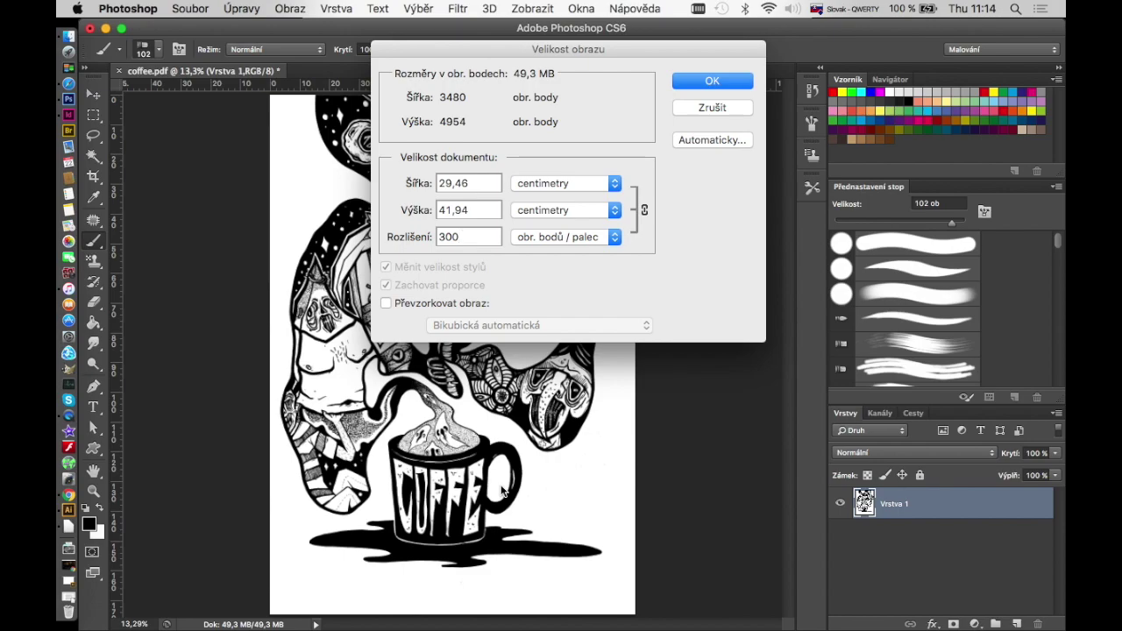
pyautogui.moveTo(465, 237); pyautogui.dragTo(419, 232)
pyautogui.write('600')
pyautogui.press('BackSpace')
pyautogui.press('BackSpace')
pyautogui.press('BackSpace')
pyautogui.write('3')
pyautogui.write('00')
pyautogui.click(386, 304)
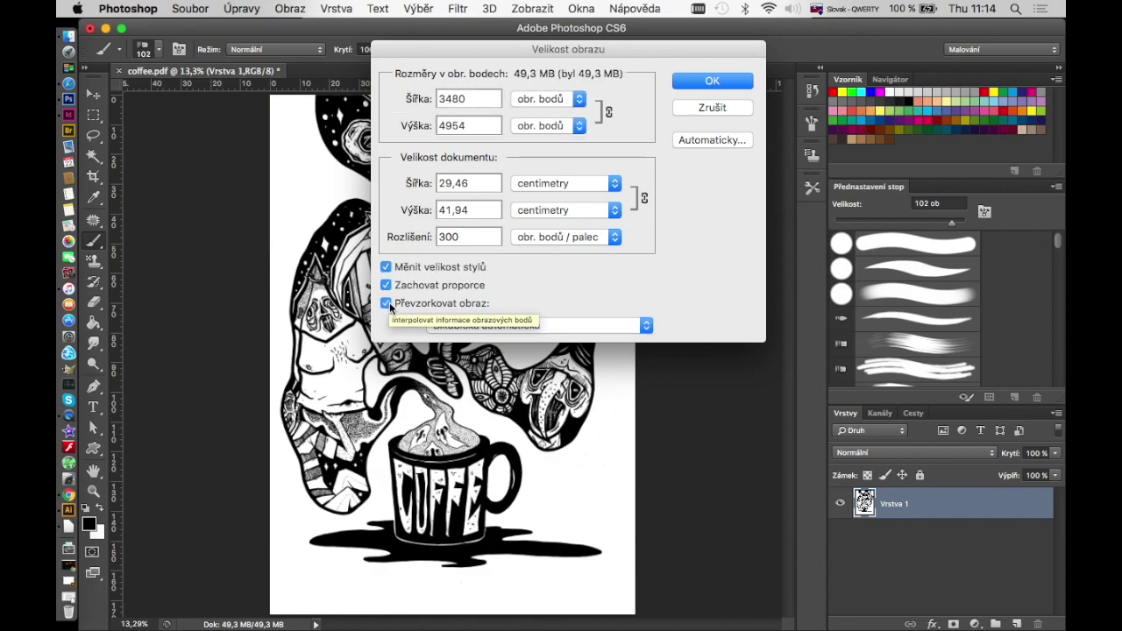
pyautogui.click(387, 303)
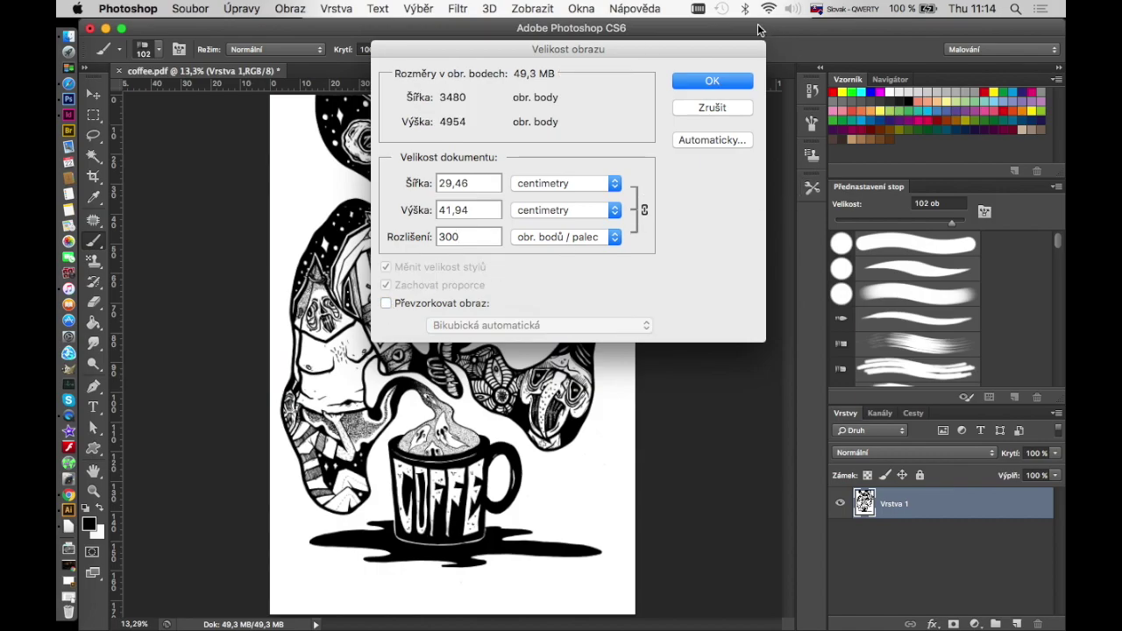
pyautogui.click(712, 81)
pyautogui.press('z')
pyautogui.keyDown('alt'); pyautogui.click(597, 274); pyautogui.keyUp('alt')
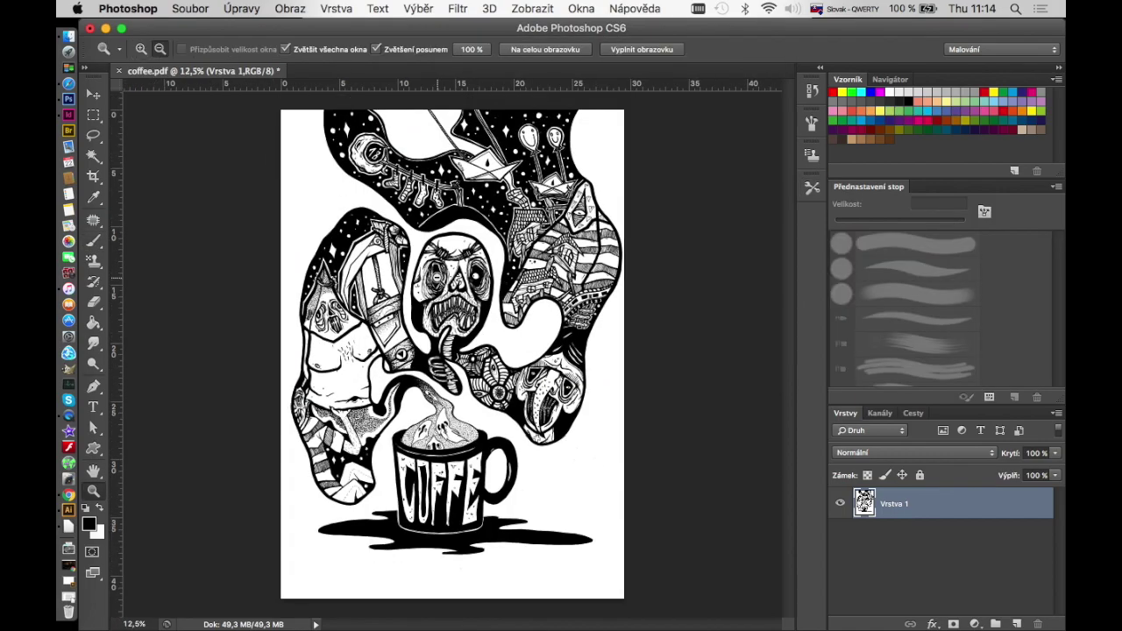
# - Zoom around the artwork and show the Barvy colour sliders panel
pyautogui.moveTo(526, 274); pyautogui.dragTo(597, 274)
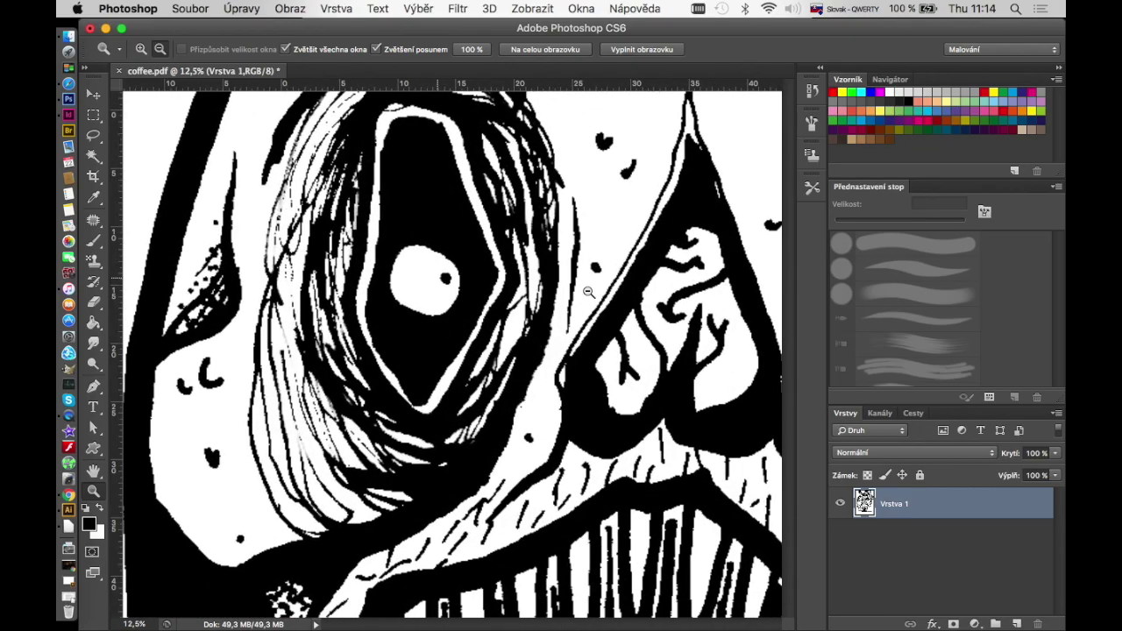
pyautogui.moveTo(597, 275)
pyautogui.mouseDown()
pyautogui.moveTo(447, 303)
pyautogui.moveTo(567, 273)
pyautogui.mouseUp()
pyautogui.click(582, 8)
pyautogui.click(571, 131)
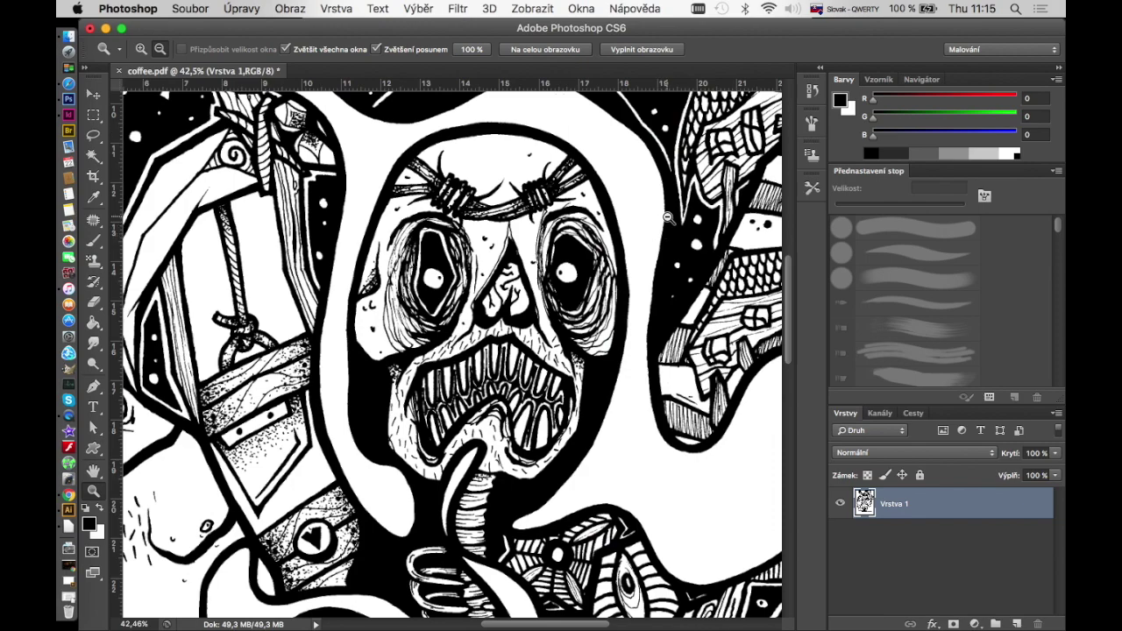
# - Set up a 102-pixel brush with white as the foreground colour
pyautogui.press('b')
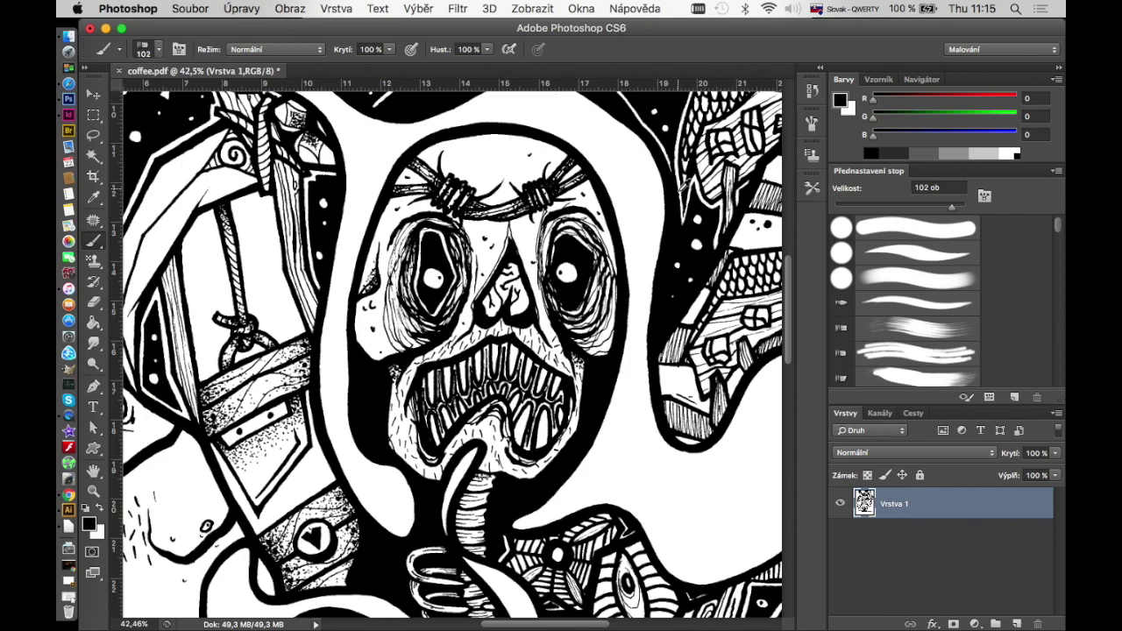
pyautogui.press('x')
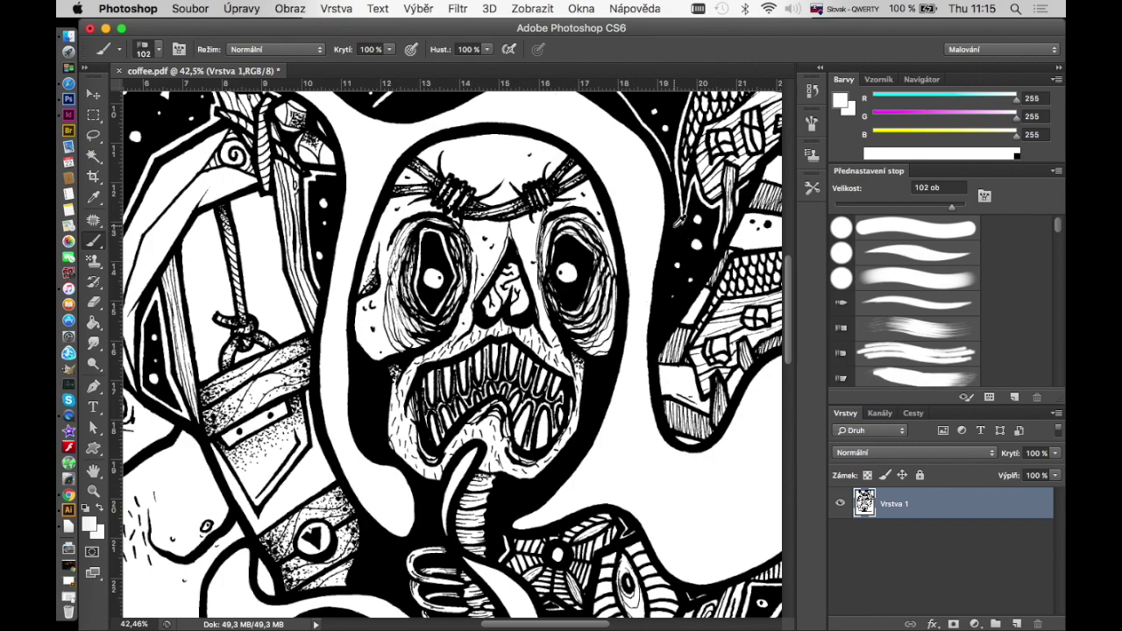
pyautogui.keyDown('alt'); pyautogui.click(635, 203); pyautogui.keyUp('alt')
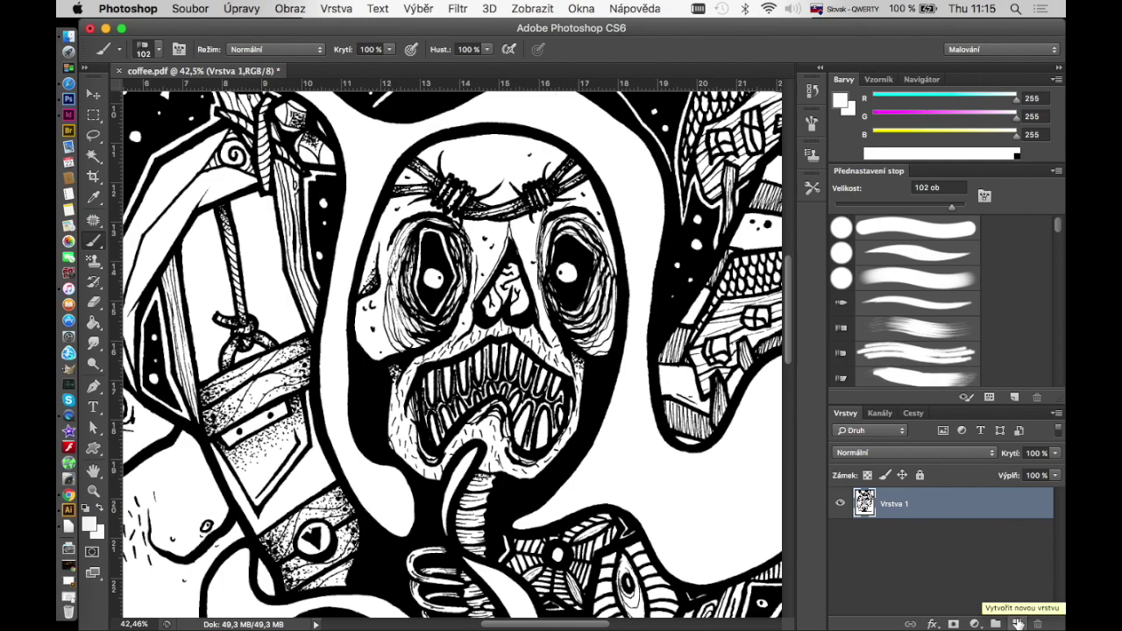
# - Add empty Vrstva 2 below Vrstva 1 and blend out Vrstva 1's white paper (Tato vrstva 219)
pyautogui.click(1017, 623)
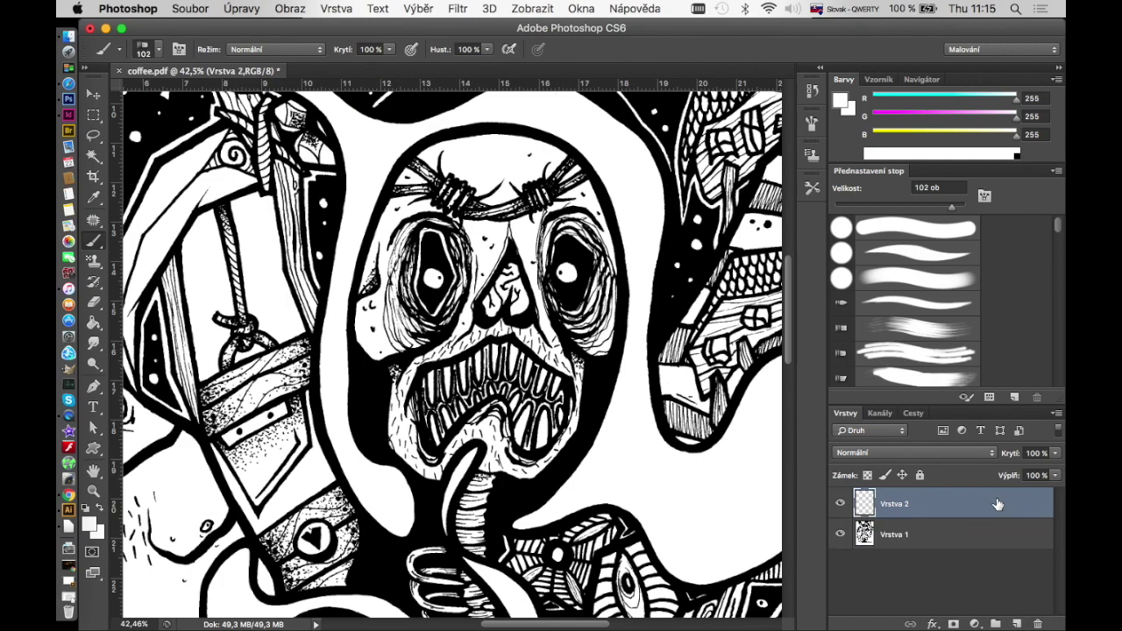
pyautogui.moveTo(998, 504); pyautogui.dragTo(996, 549)
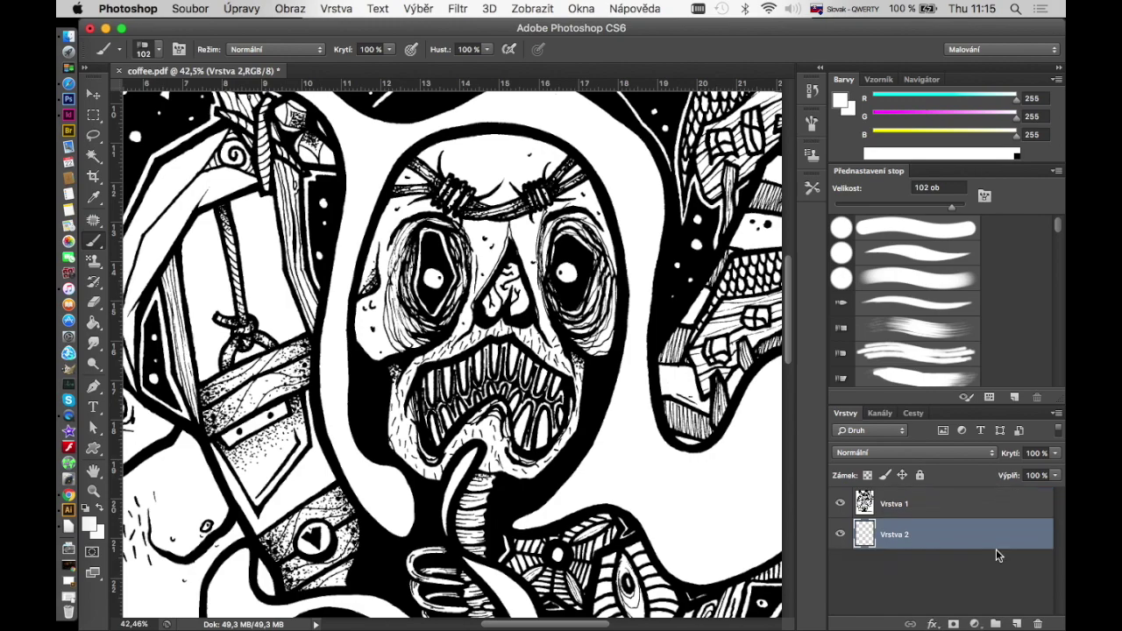
pyautogui.click(991, 507)
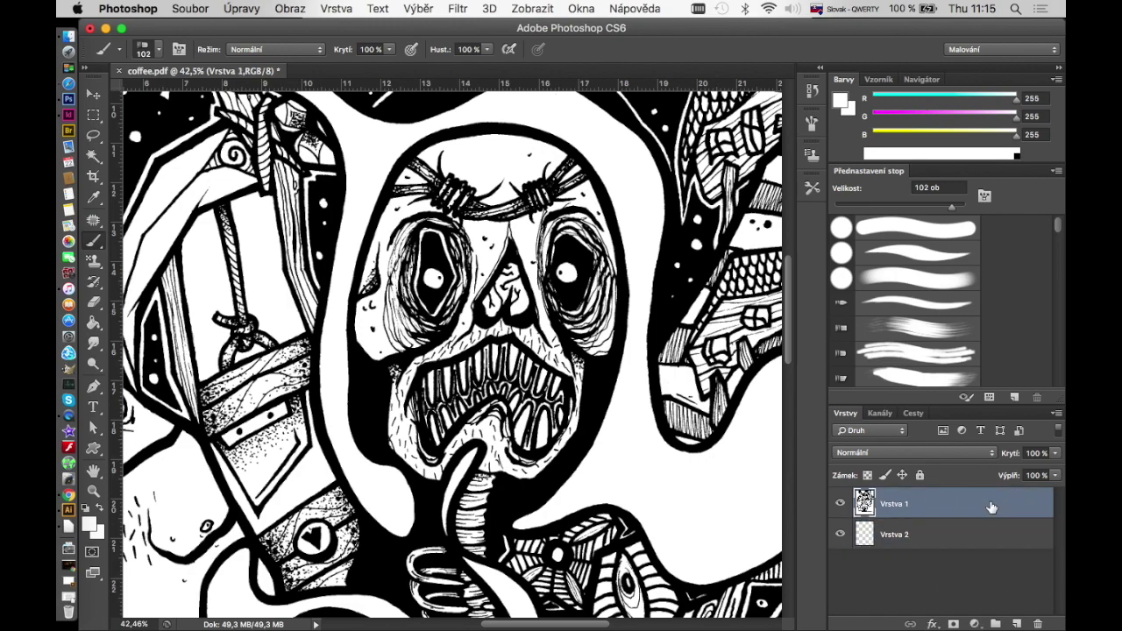
pyautogui.doubleClick(992, 506)
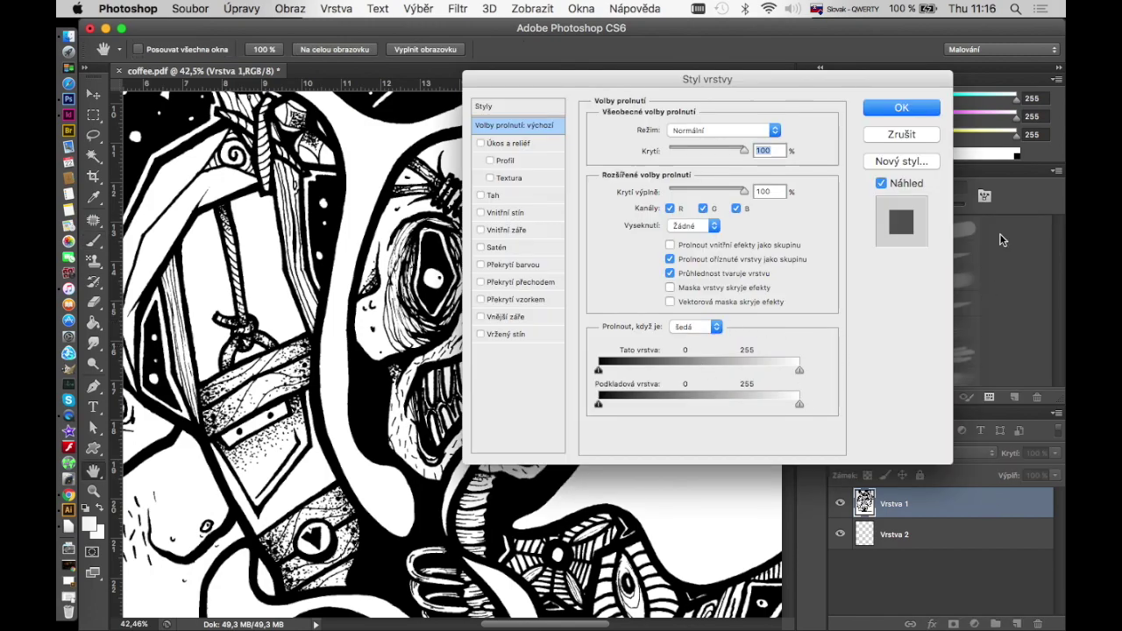
pyautogui.click(910, 136)
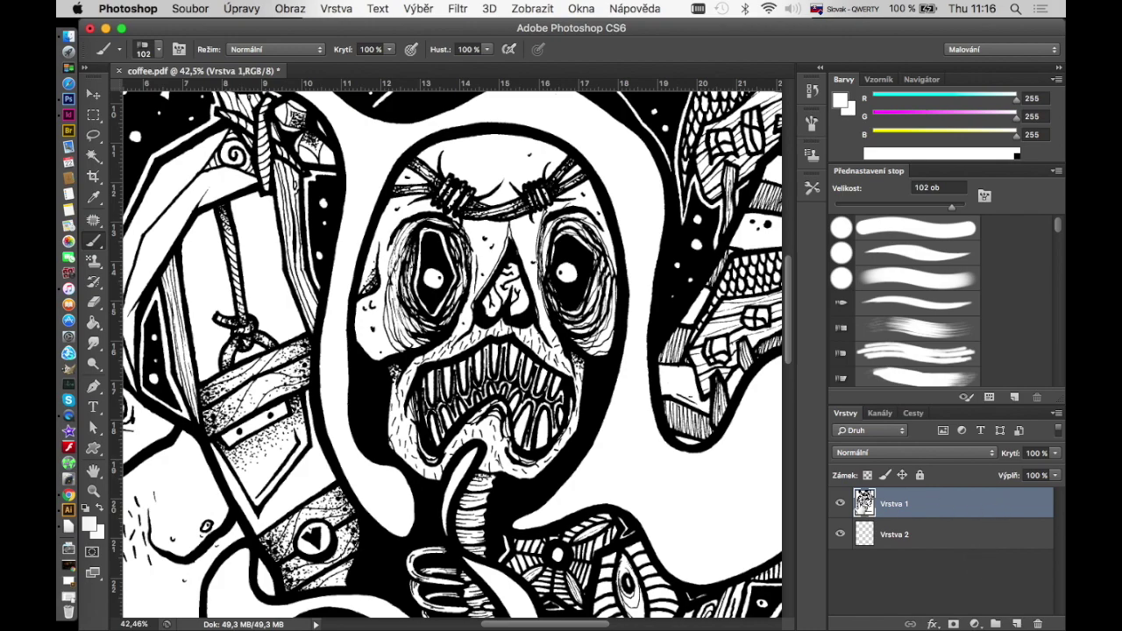
pyautogui.doubleClick(1025, 509)
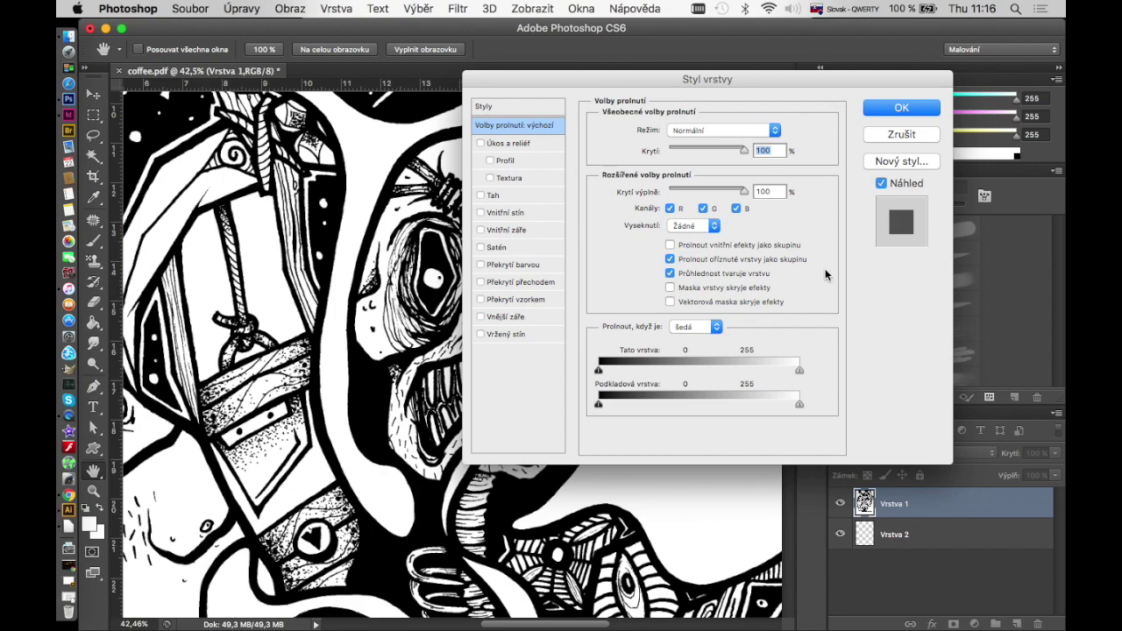
pyautogui.moveTo(800, 370); pyautogui.dragTo(772, 370)
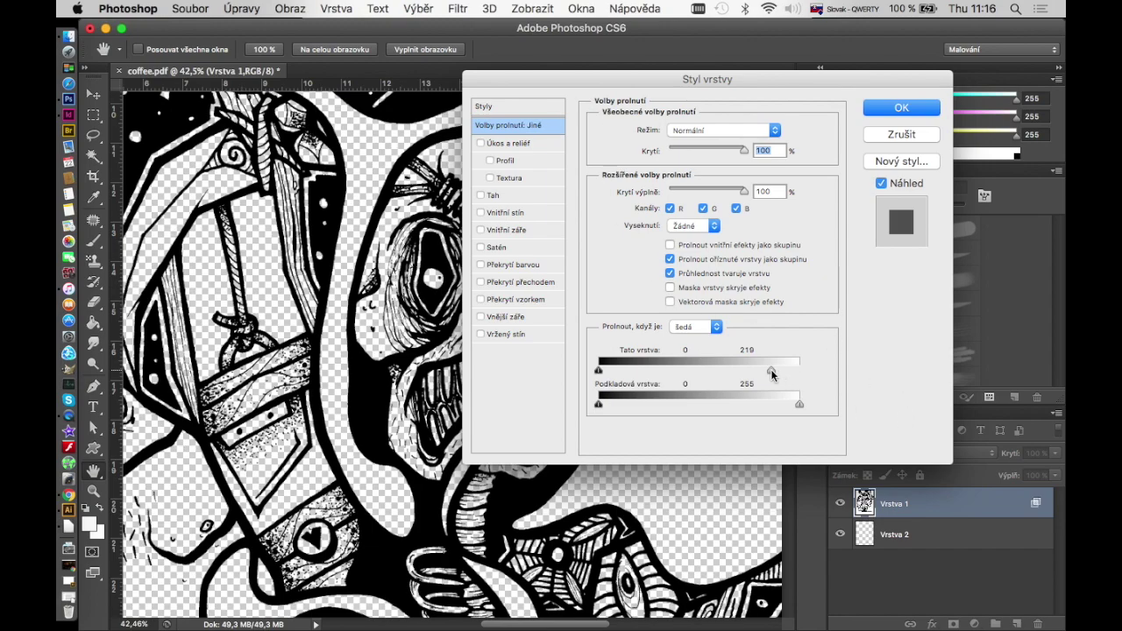
pyautogui.click(912, 110)
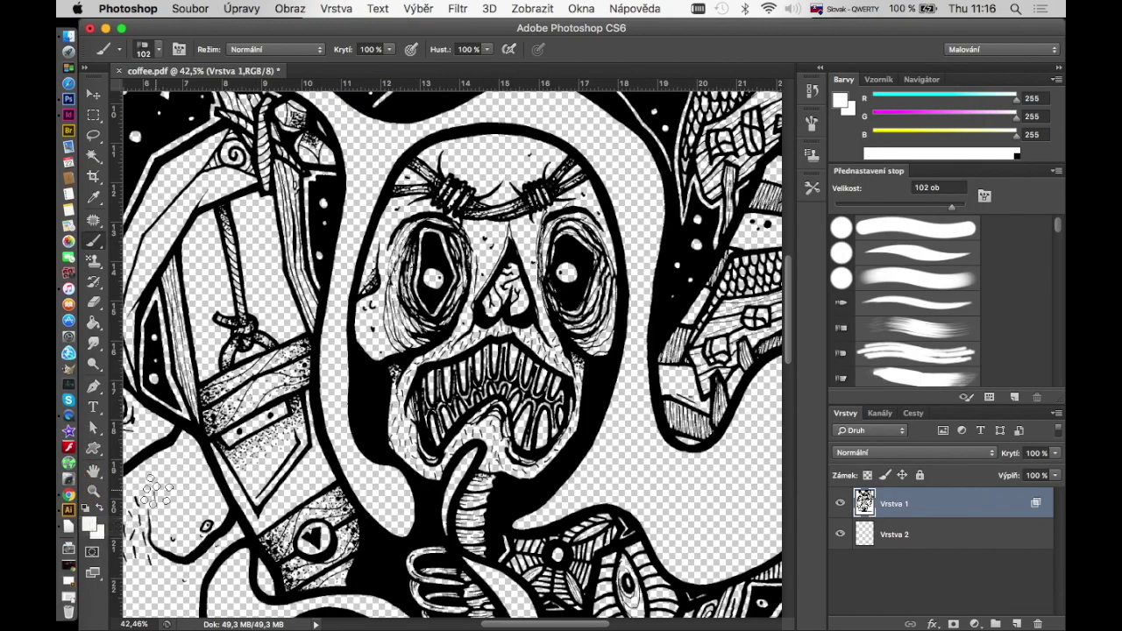
# - Fill Vrstva 2 with rosy red c55959 so it shows behind the black ink
pyautogui.click(97, 532)
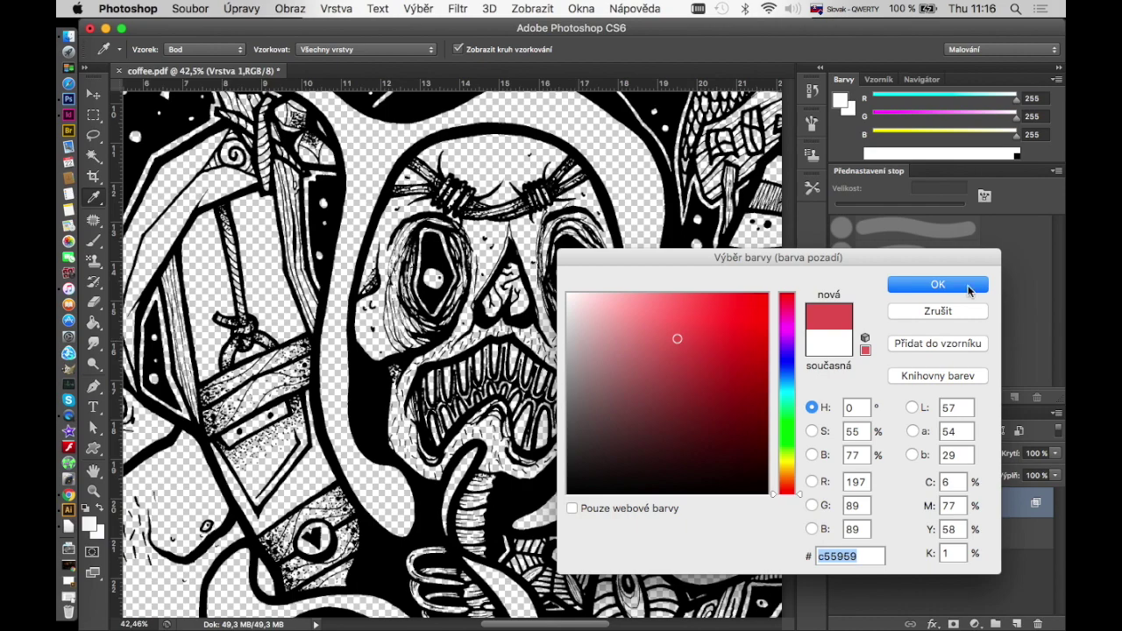
pyautogui.press('Return')
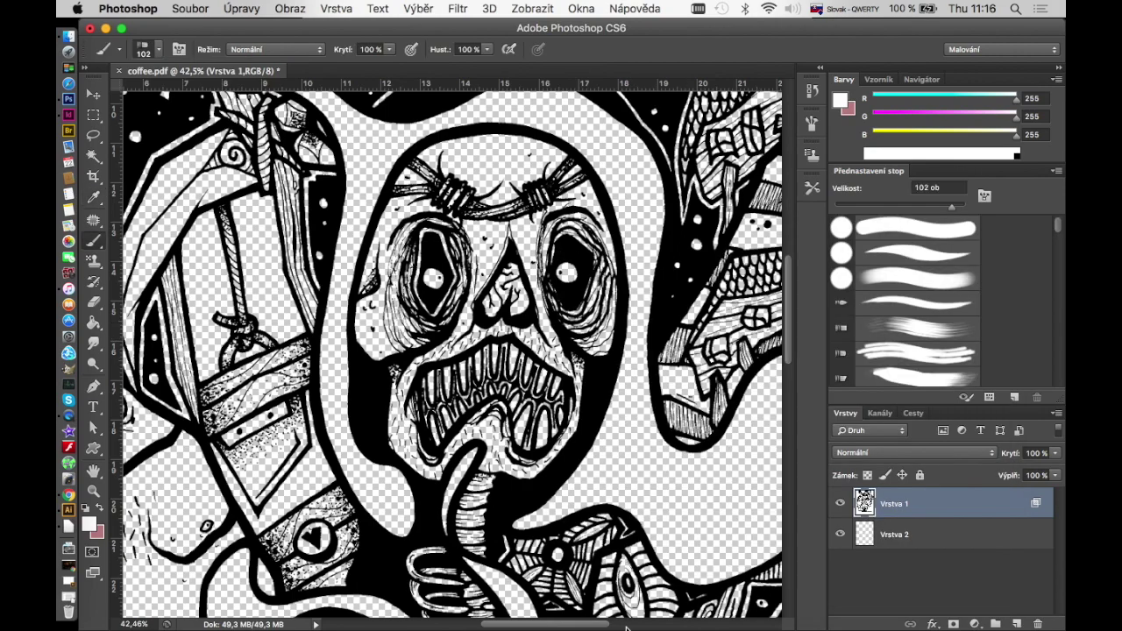
pyautogui.click(1007, 541)
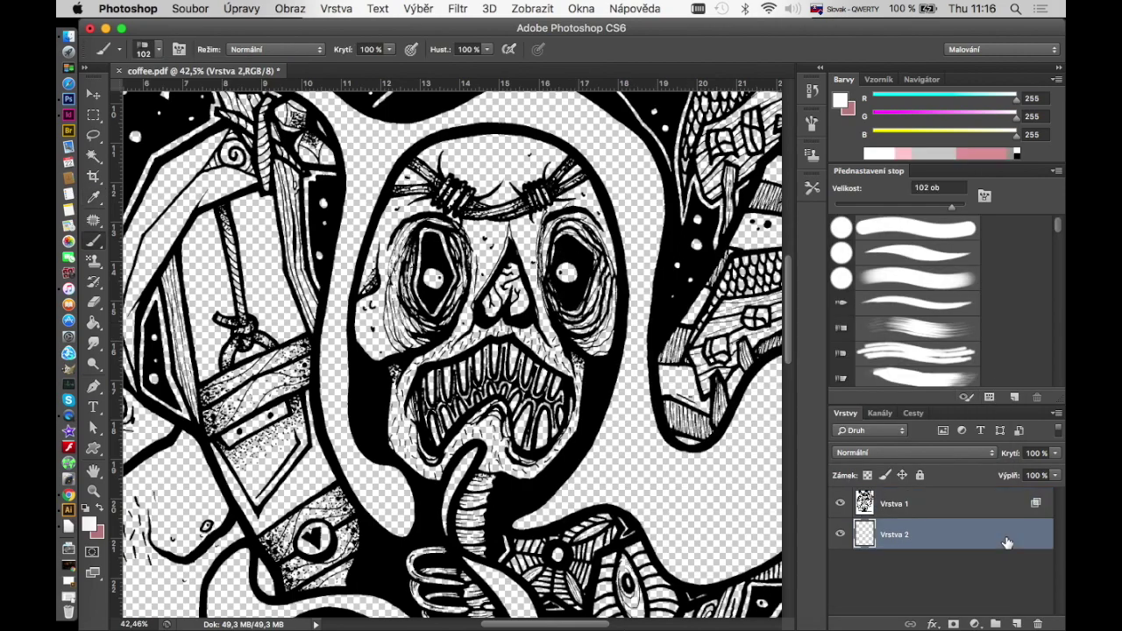
pyautogui.press('super+BackSpace')
pyautogui.press('z')
pyautogui.moveTo(509, 245)
pyautogui.mouseDown()
pyautogui.moveTo(535, 242)
pyautogui.moveTo(469, 243)
pyautogui.moveTo(510, 249)
pyautogui.mouseUp()
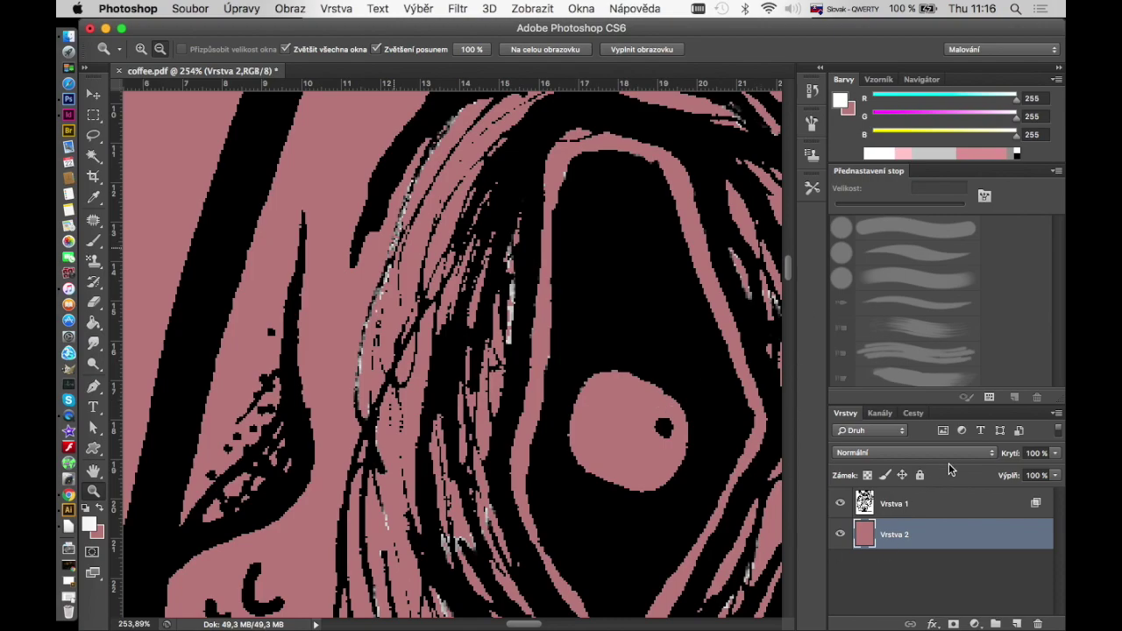
pyautogui.click(968, 506)
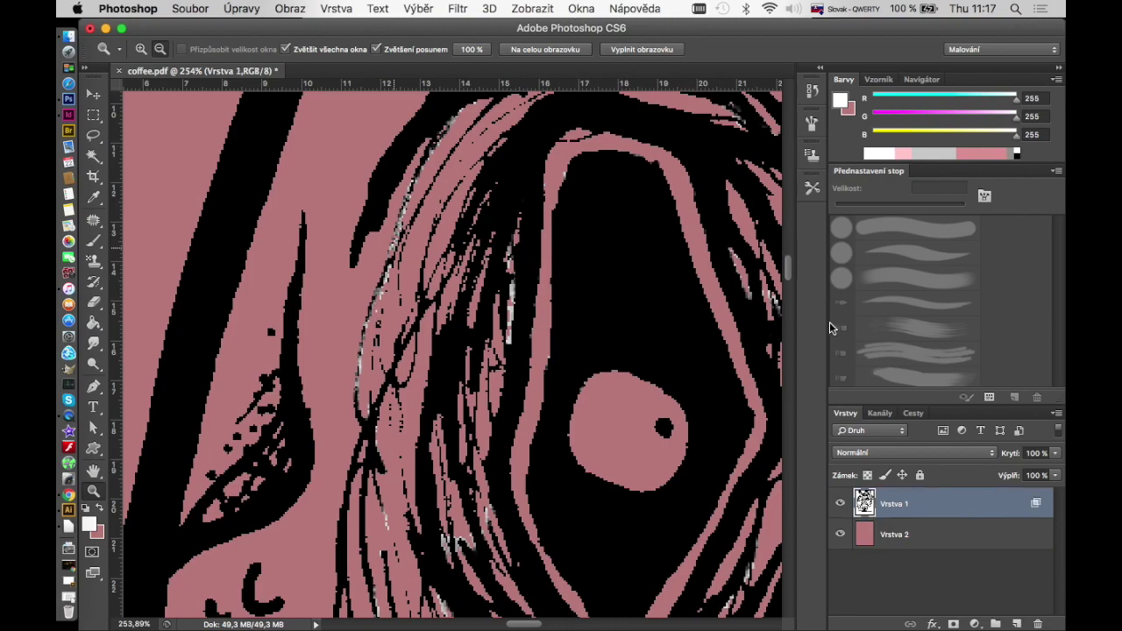
# - Duplicate Vrstva 1, hide the original, and refill Vrstva 2 with white
pyautogui.moveTo(1004, 505); pyautogui.dragTo(1020, 621)
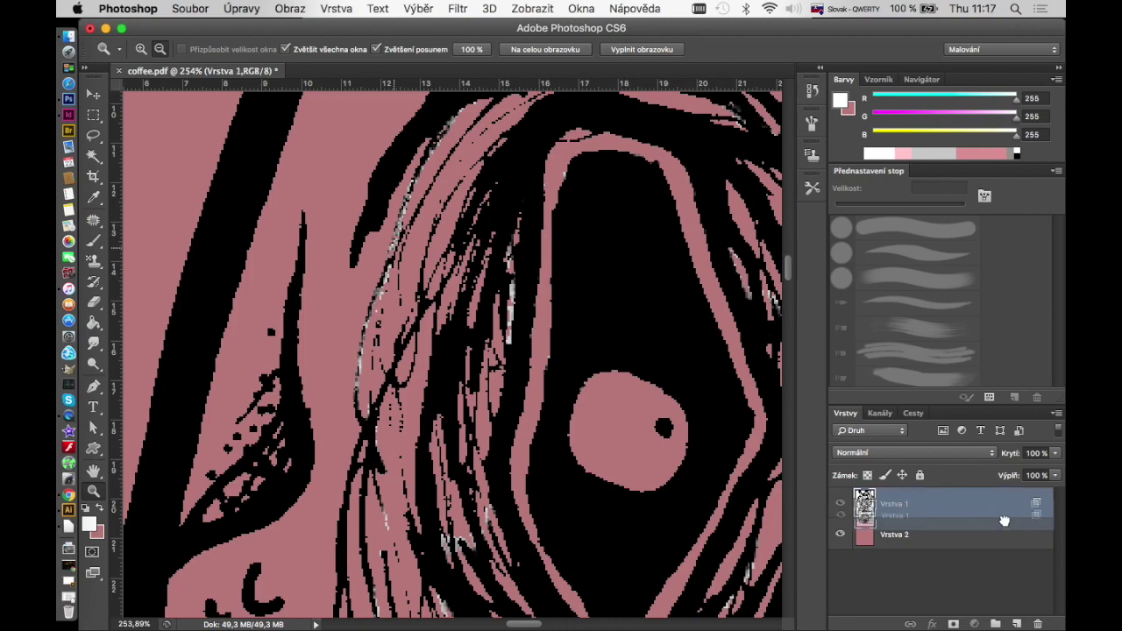
pyautogui.click(840, 534)
pyautogui.click(868, 568)
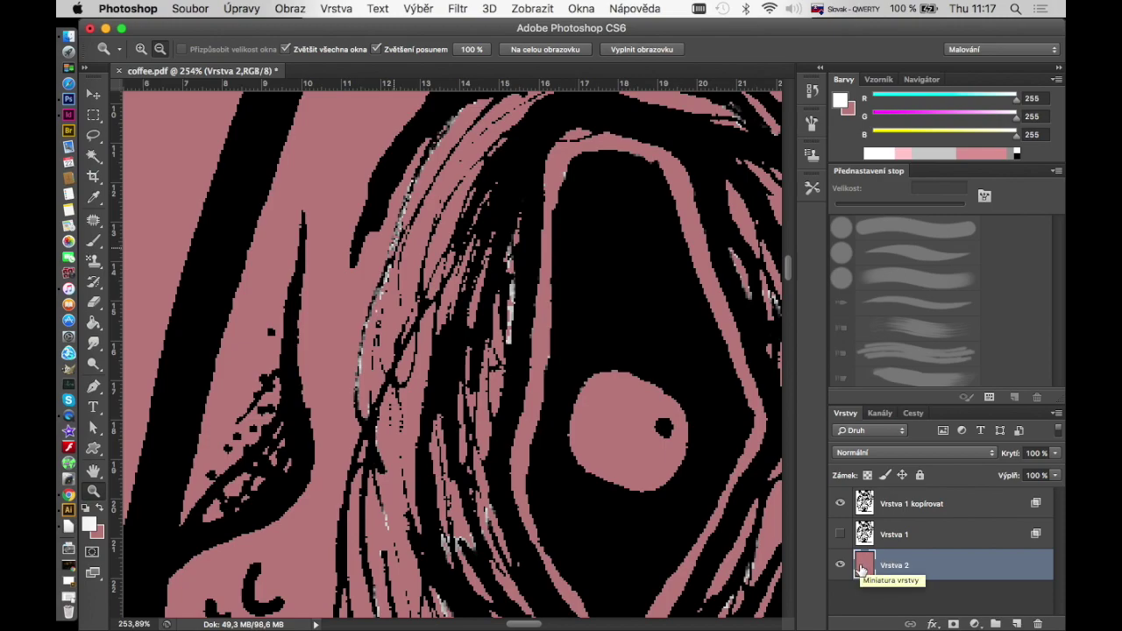
pyautogui.press('x')
pyautogui.press('super+BackSpace')
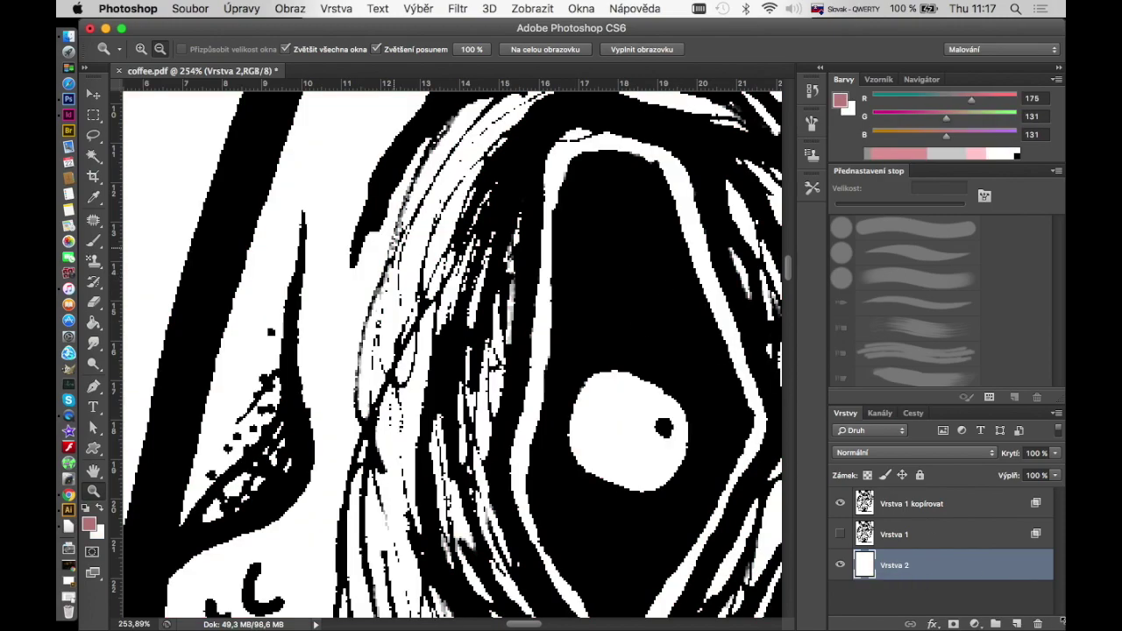
pyautogui.click(987, 504)
pyautogui.click(289, 10)
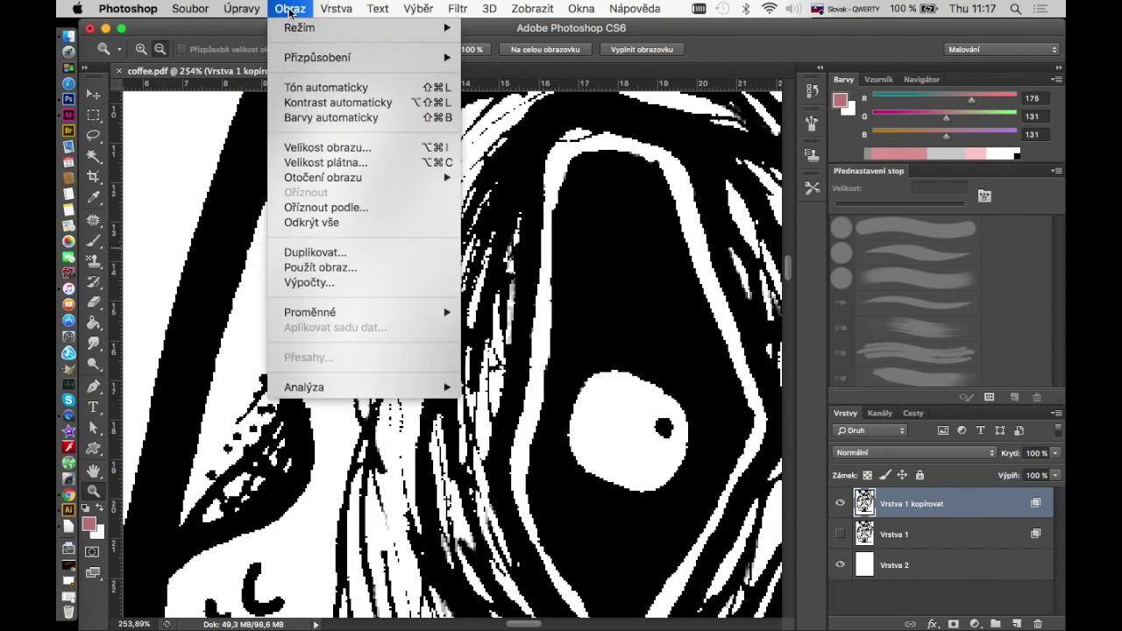
pyautogui.moveTo(317, 58)
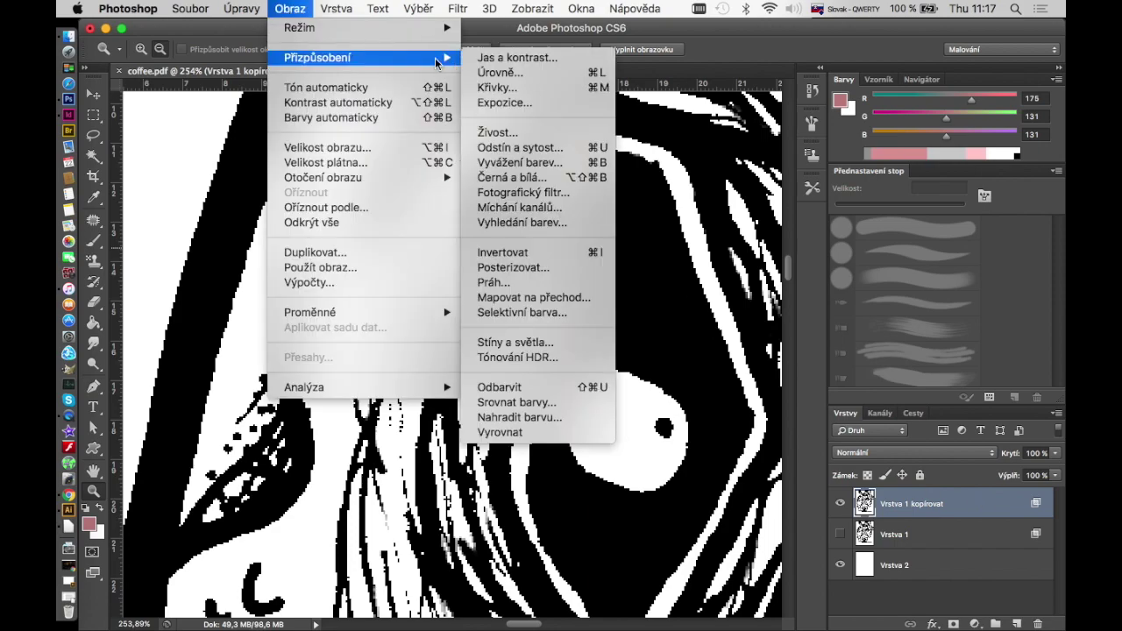
# - Apply Threshold to Vrstva 1 kopírovat for pure black-and-white line art, then zoom out
pyautogui.click(566, 285)
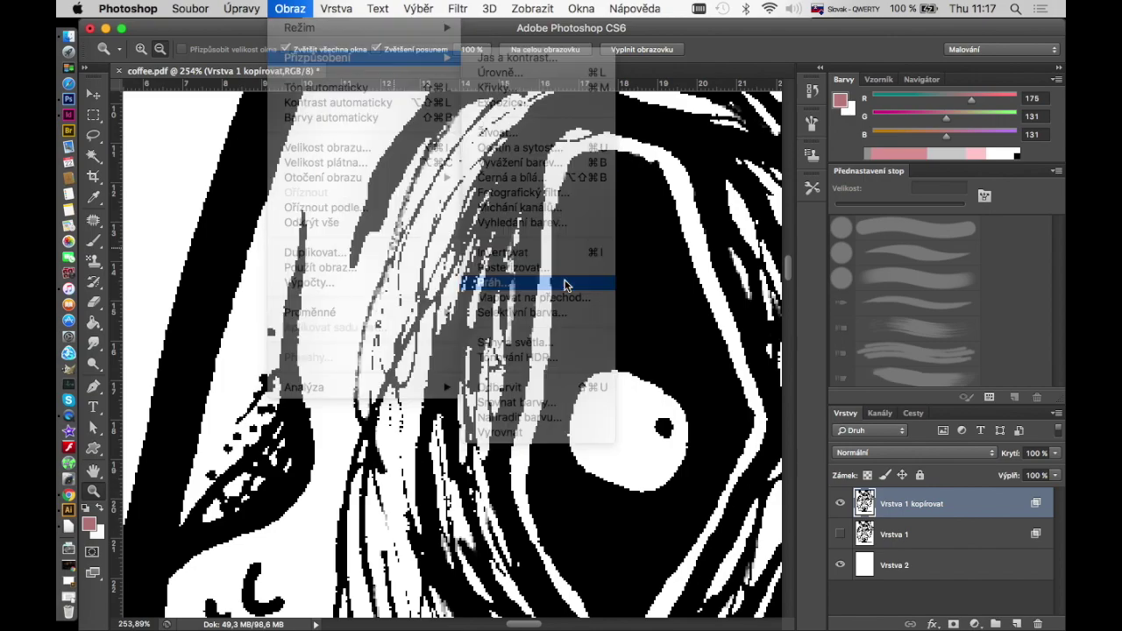
pyautogui.moveTo(715, 169)
pyautogui.mouseDown()
pyautogui.moveTo(815, 173)
pyautogui.moveTo(614, 166)
pyautogui.moveTo(837, 167)
pyautogui.mouseUp()
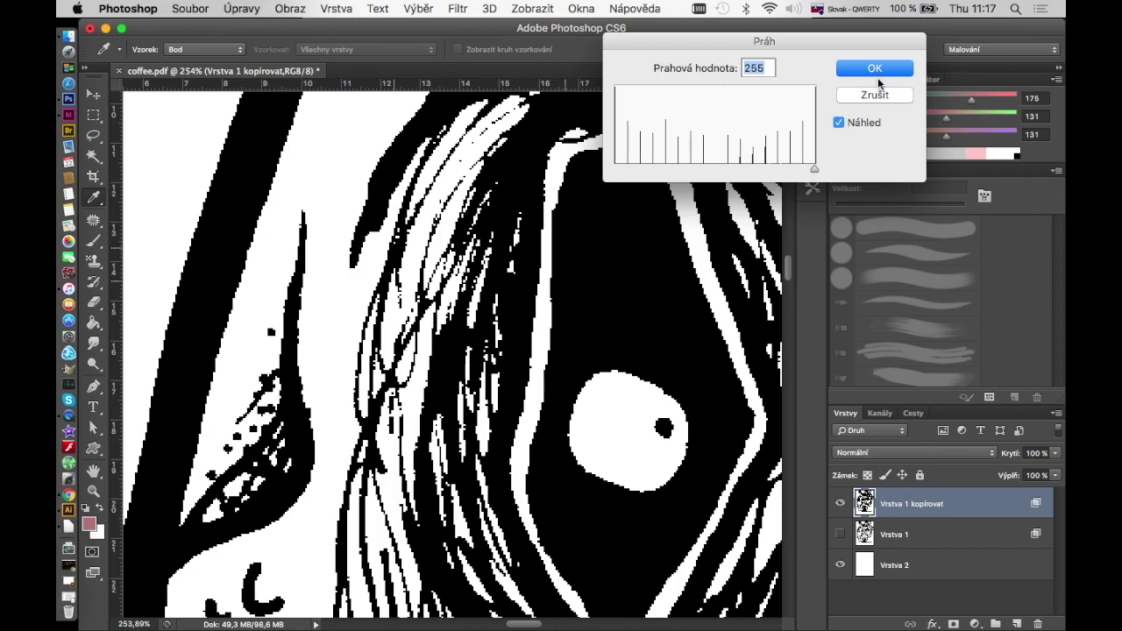
pyautogui.click(876, 68)
pyautogui.press('z')
pyautogui.keyDown('alt'); pyautogui.click(498, 281); pyautogui.keyUp('alt')
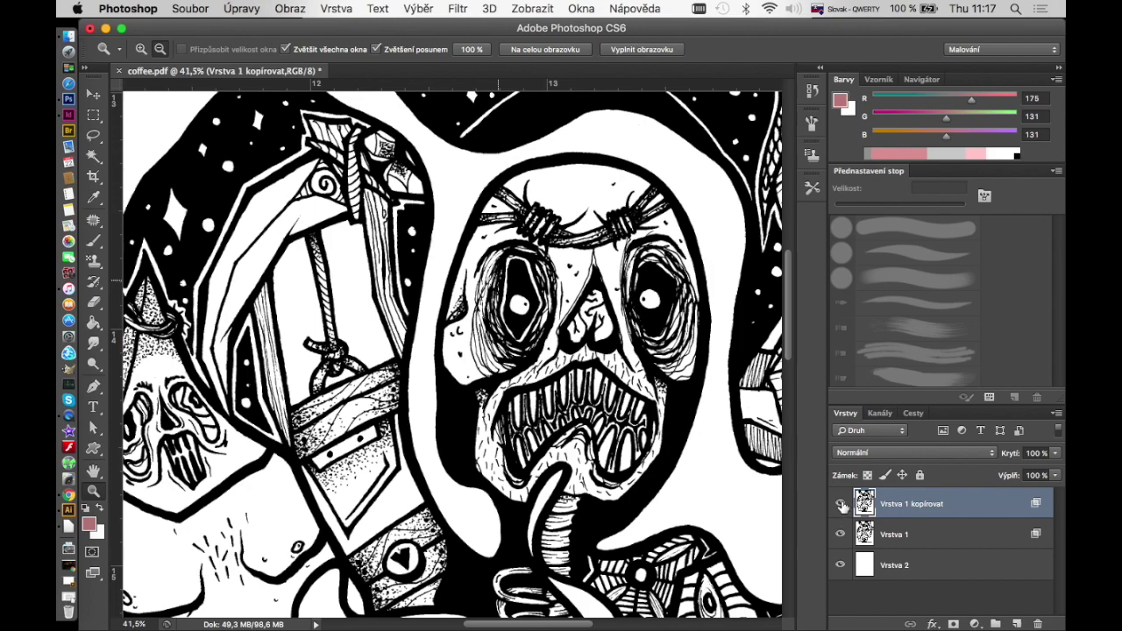
# - Toggle Vrstva 1 kopírovat's visibility to compare, leaving it hidden
pyautogui.click(841, 505)
pyautogui.click(841, 505)
pyautogui.click(840, 505)
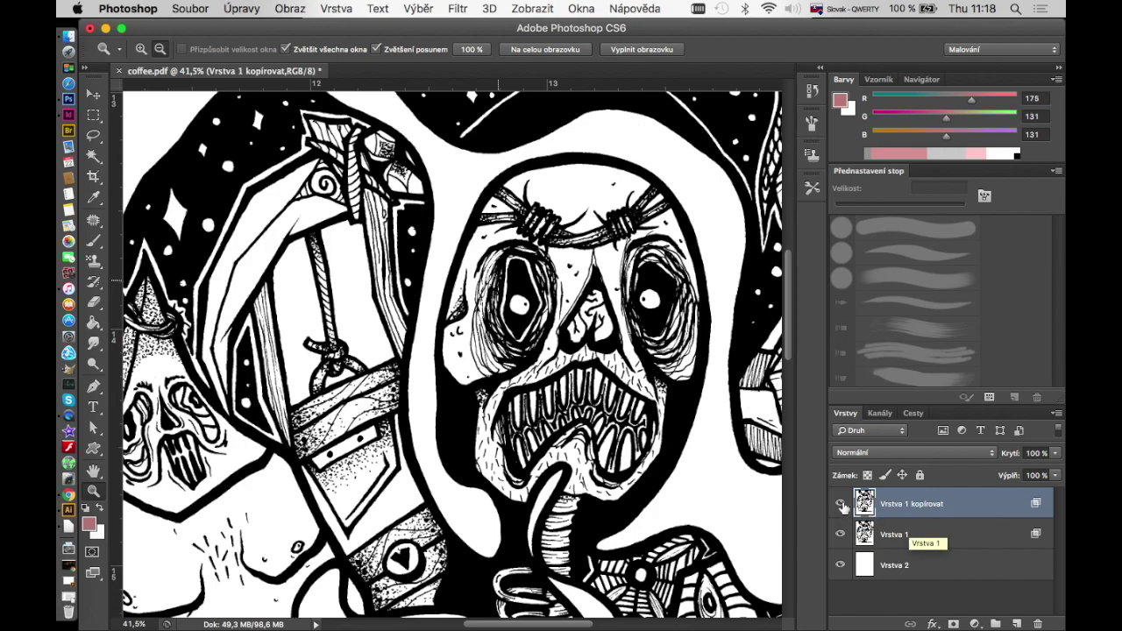
pyautogui.click(841, 505)
# - Apply Threshold to the original Vrstva 1 as well, then reselect the copy
pyautogui.click(899, 537)
pyautogui.click(290, 9)
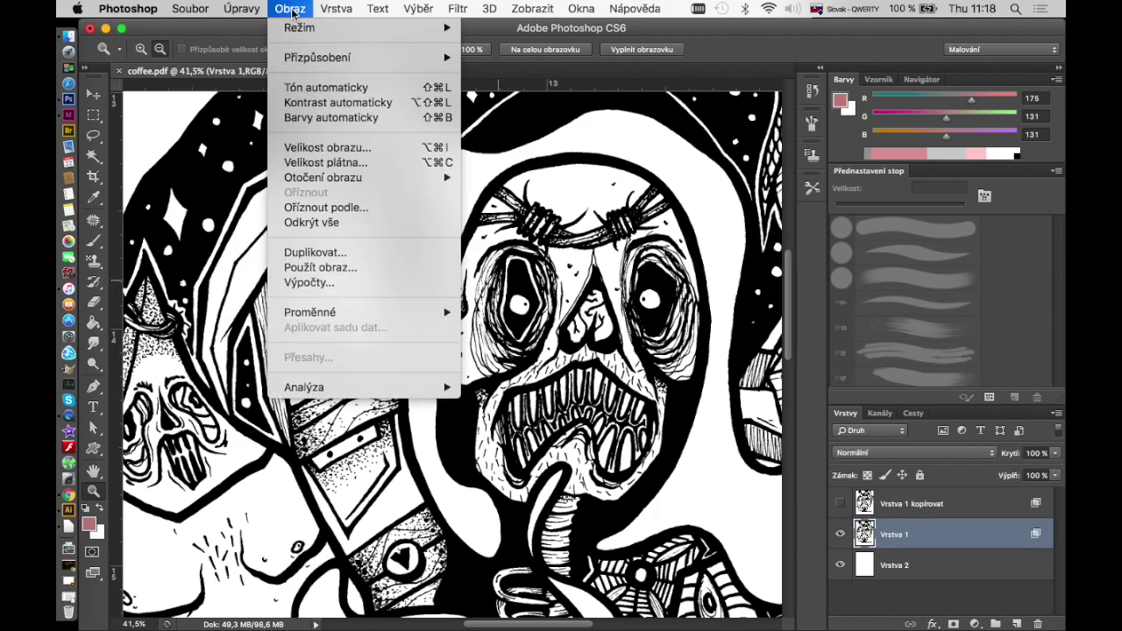
pyautogui.moveTo(364, 57)
pyautogui.click(508, 282)
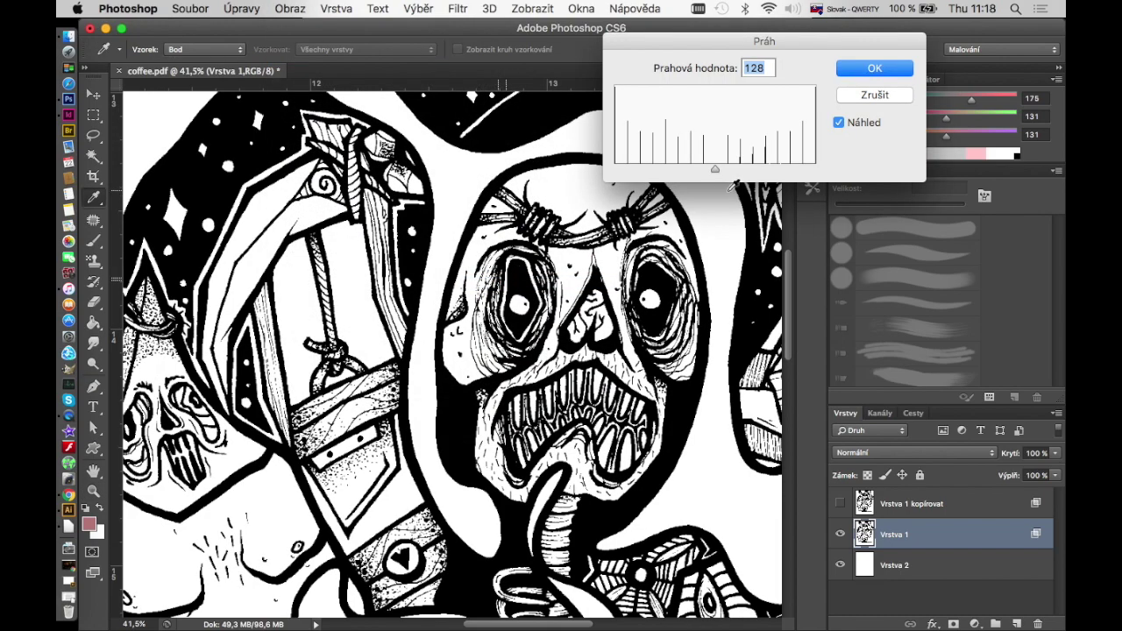
pyautogui.moveTo(715, 170)
pyautogui.mouseDown()
pyautogui.moveTo(636, 169)
pyautogui.moveTo(815, 169)
pyautogui.moveTo(696, 174)
pyautogui.moveTo(707, 175)
pyautogui.mouseUp()
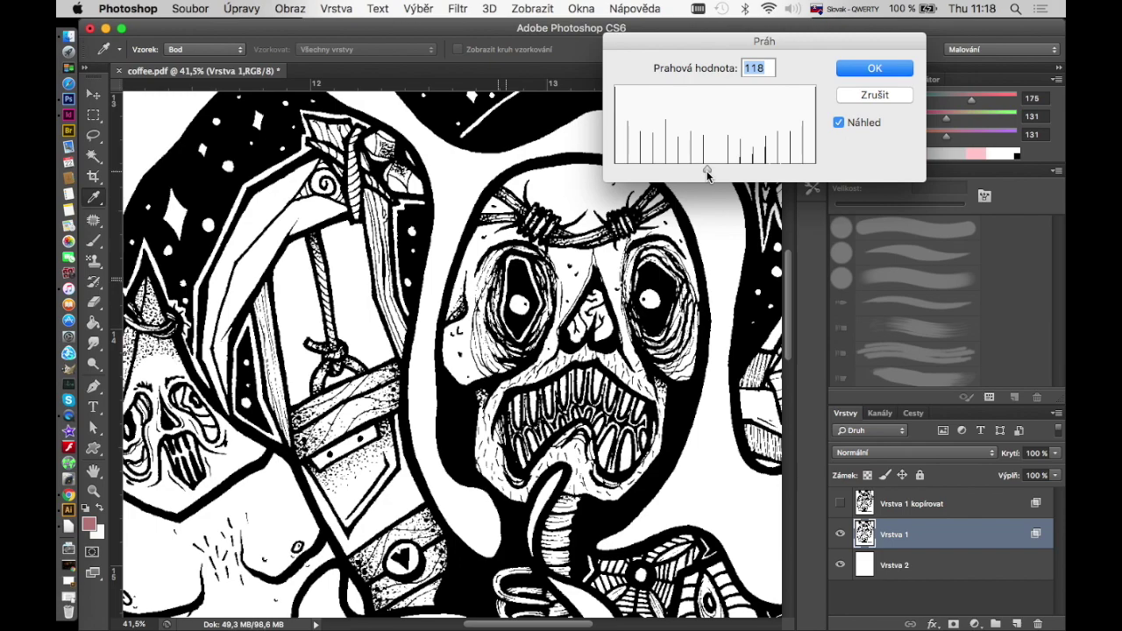
pyautogui.click(874, 69)
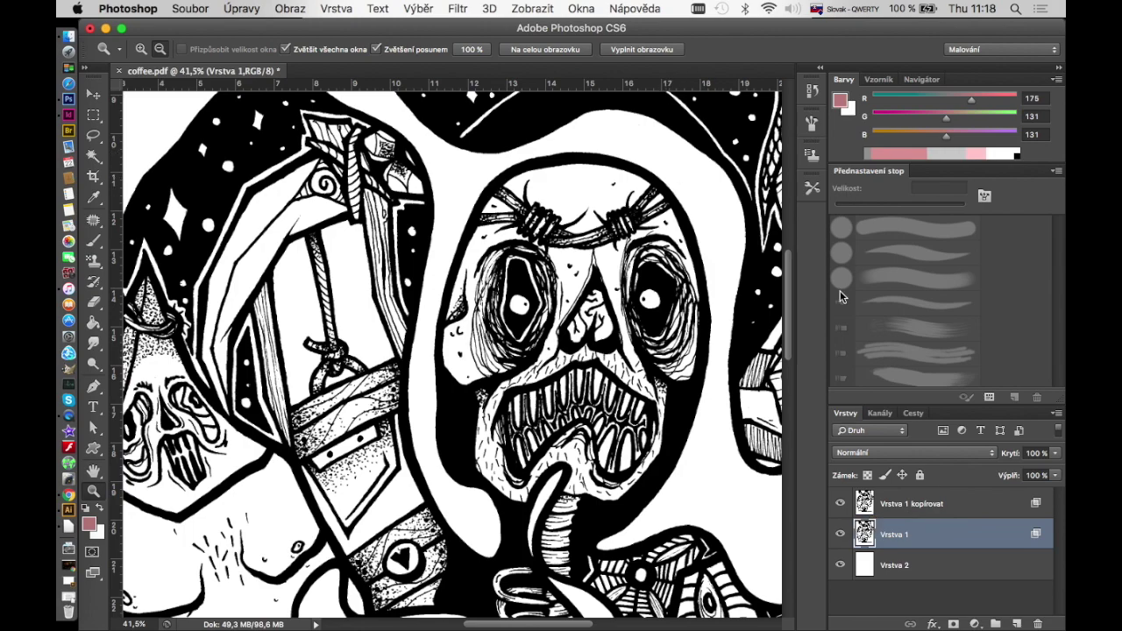
pyautogui.click(973, 510)
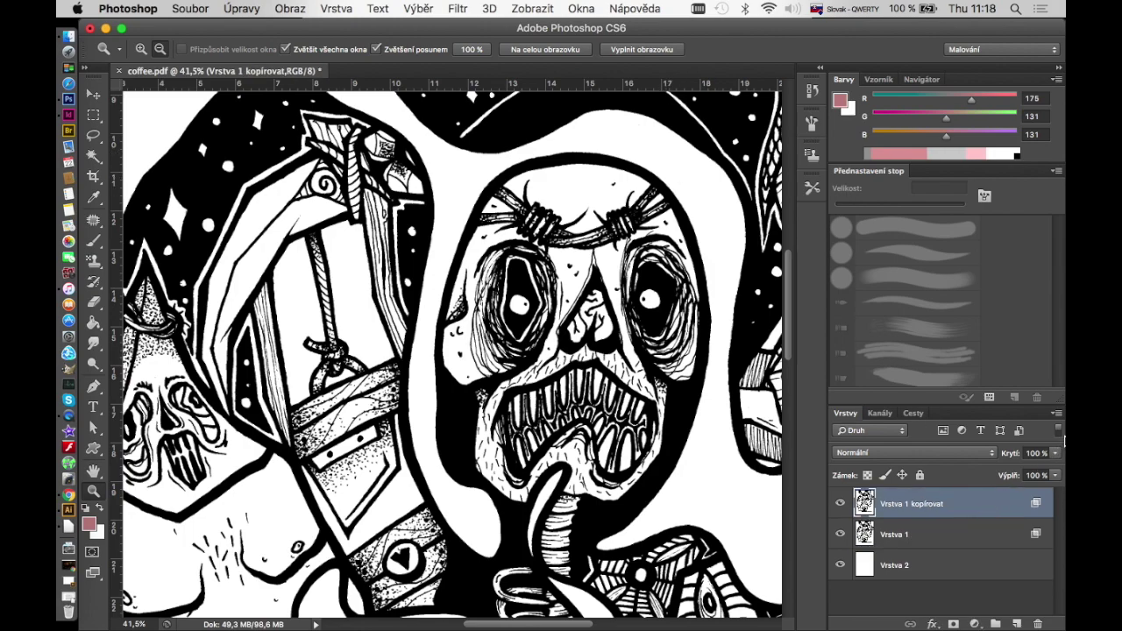
# - Add a layer mask to Vrstva 1 kopírovat and set a 68-pixel black brush
pyautogui.click(840, 505)
pyautogui.click(953, 624)
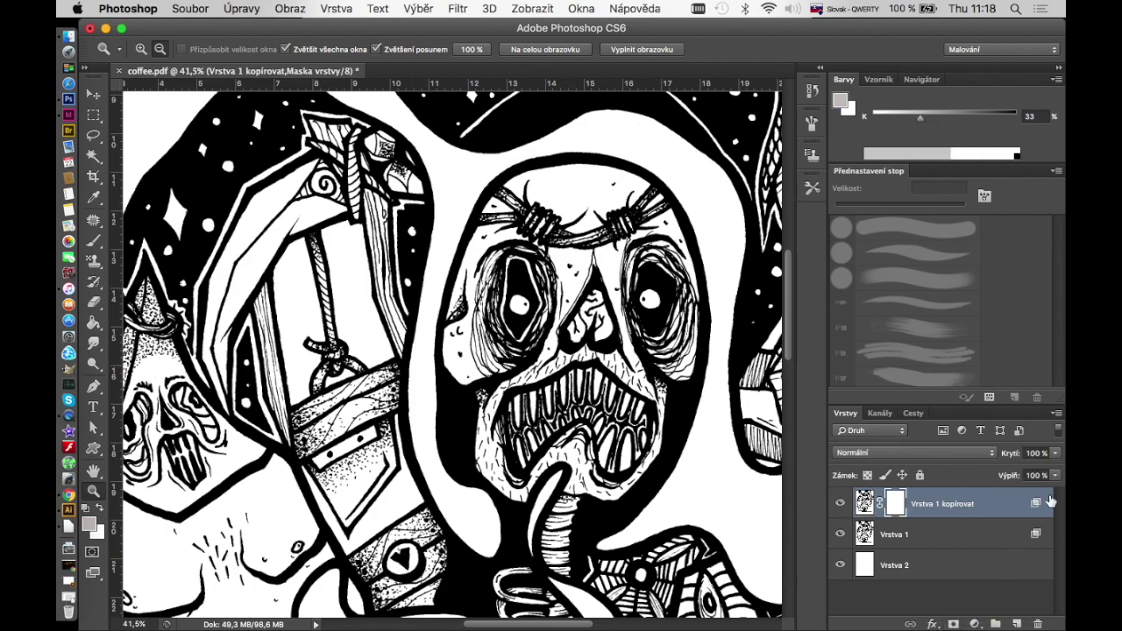
pyautogui.press('b')
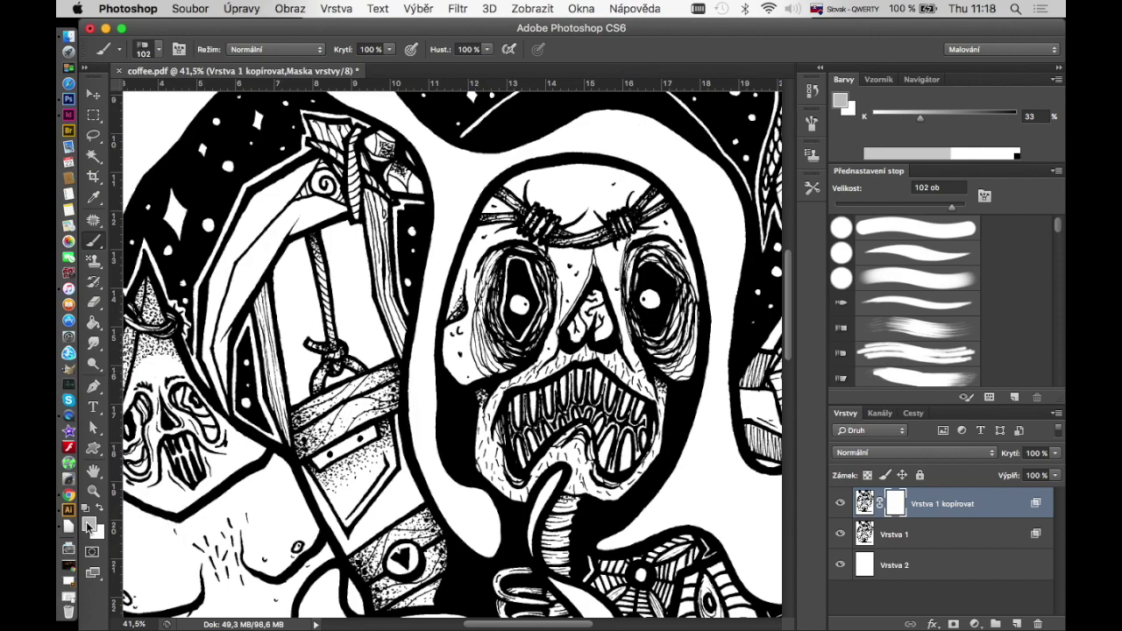
pyautogui.click(87, 523)
pyautogui.moveTo(592, 457); pyautogui.dragTo(529, 509)
pyautogui.click(925, 287)
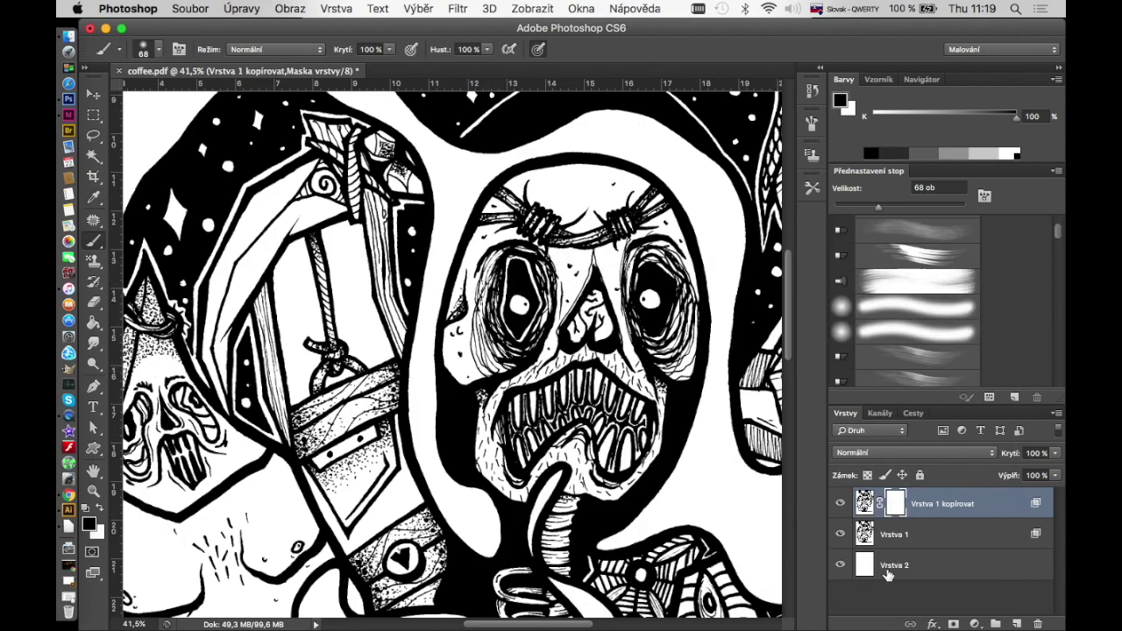
pyautogui.click(868, 571)
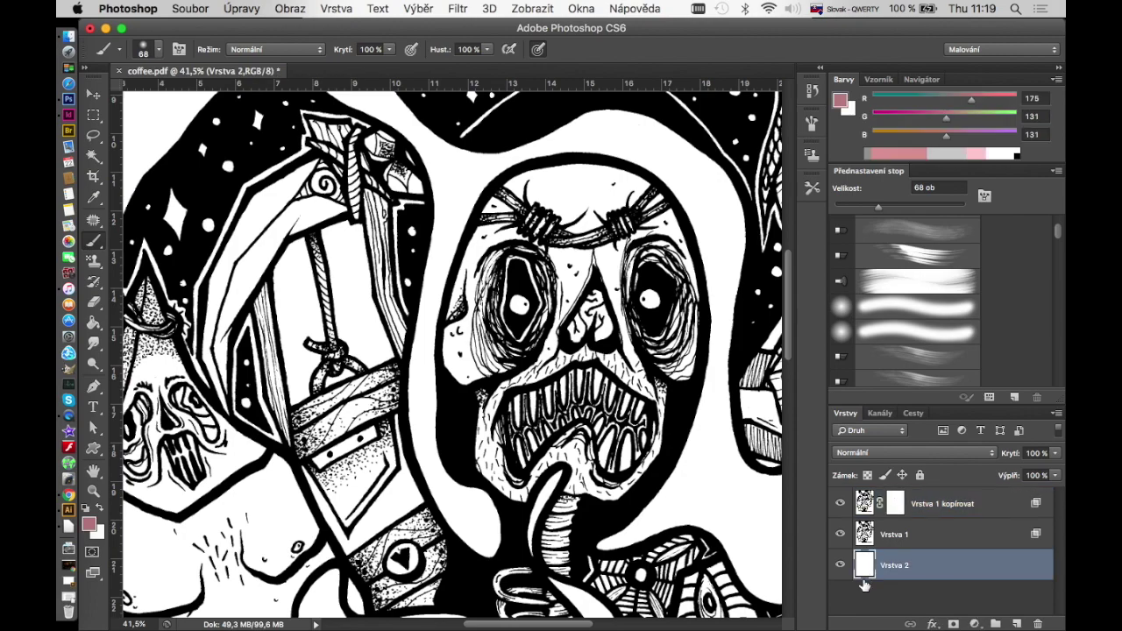
# - Fill Vrstva 2 with pink and zoom in on the eye to check the line art
pyautogui.press('x')
pyautogui.press('super+BackSpace')
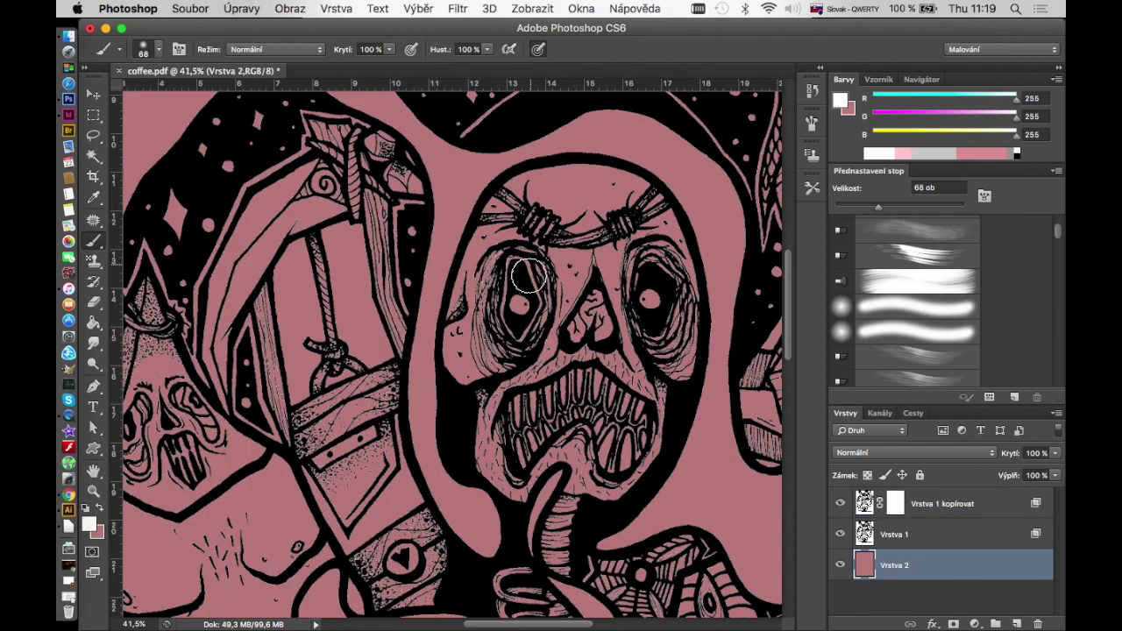
pyautogui.press('z')
pyautogui.moveTo(524, 300)
pyautogui.mouseDown()
pyautogui.moveTo(601, 250)
pyautogui.moveTo(470, 331)
pyautogui.moveTo(511, 429)
pyautogui.moveTo(689, 328)
pyautogui.moveTo(559, 354)
pyautogui.moveTo(873, 565)
pyautogui.mouseUp()
pyautogui.keyDown('alt'); pyautogui.click(524, 300); pyautogui.keyUp('alt')
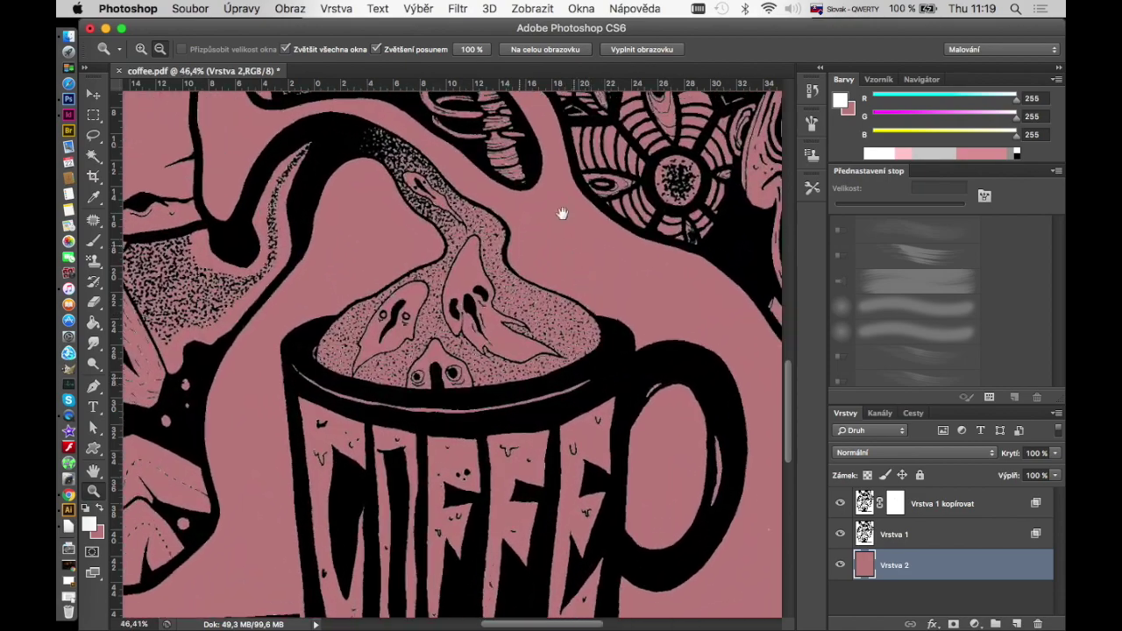
# - Return Vrstva 2 to white and target the layer mask of Vrstva 1 kopírovat
pyautogui.press('x')
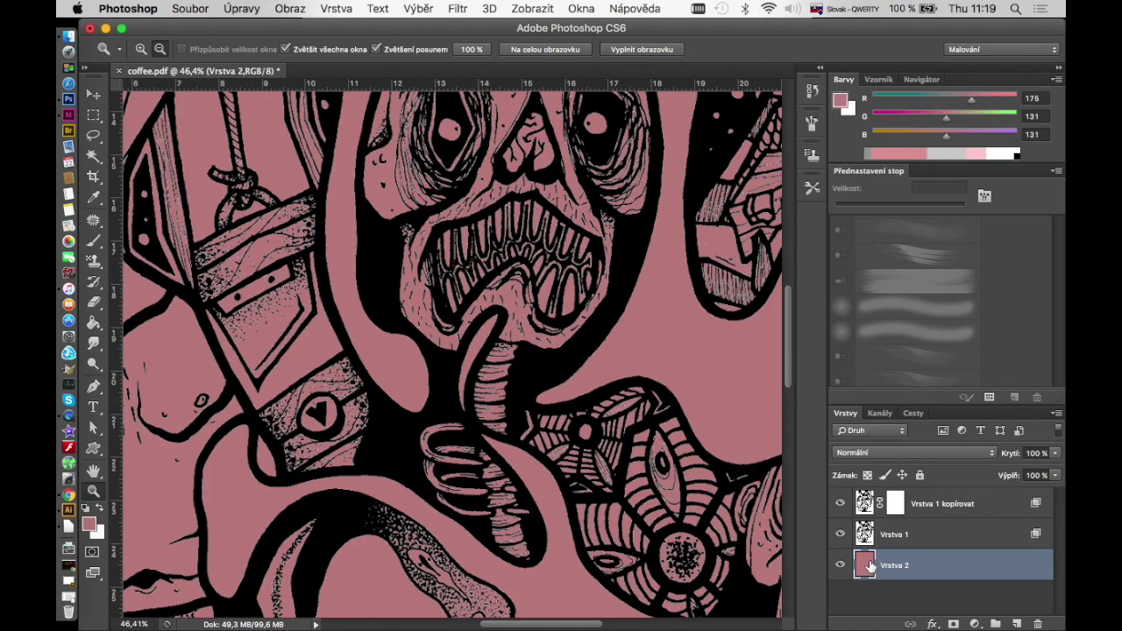
pyautogui.hotkey('ctrl', 'z')
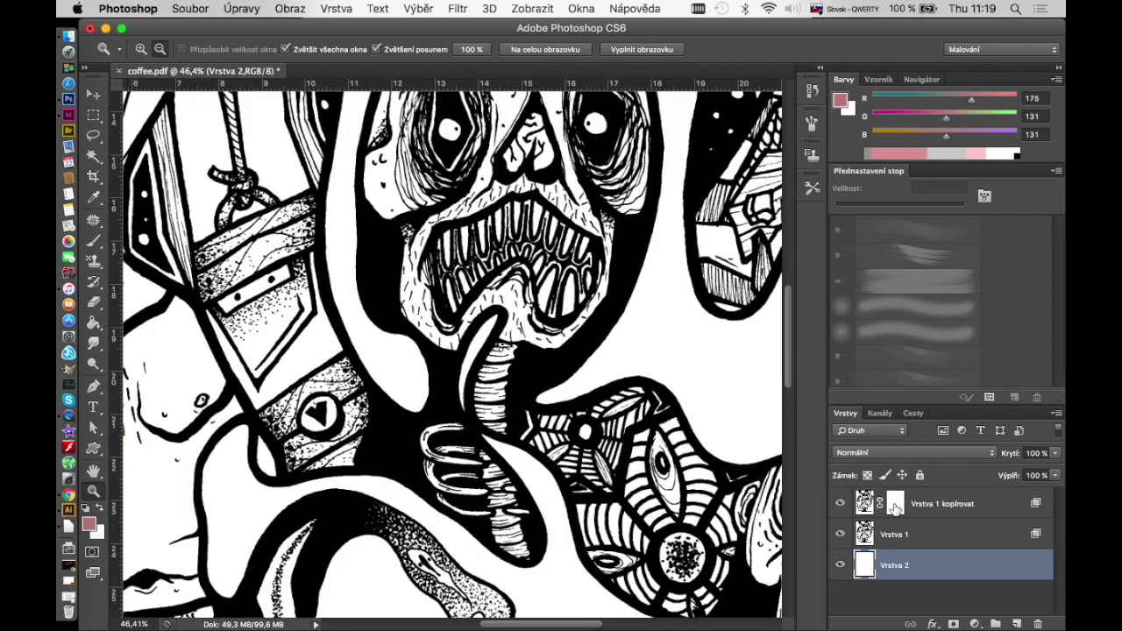
pyautogui.click(895, 506)
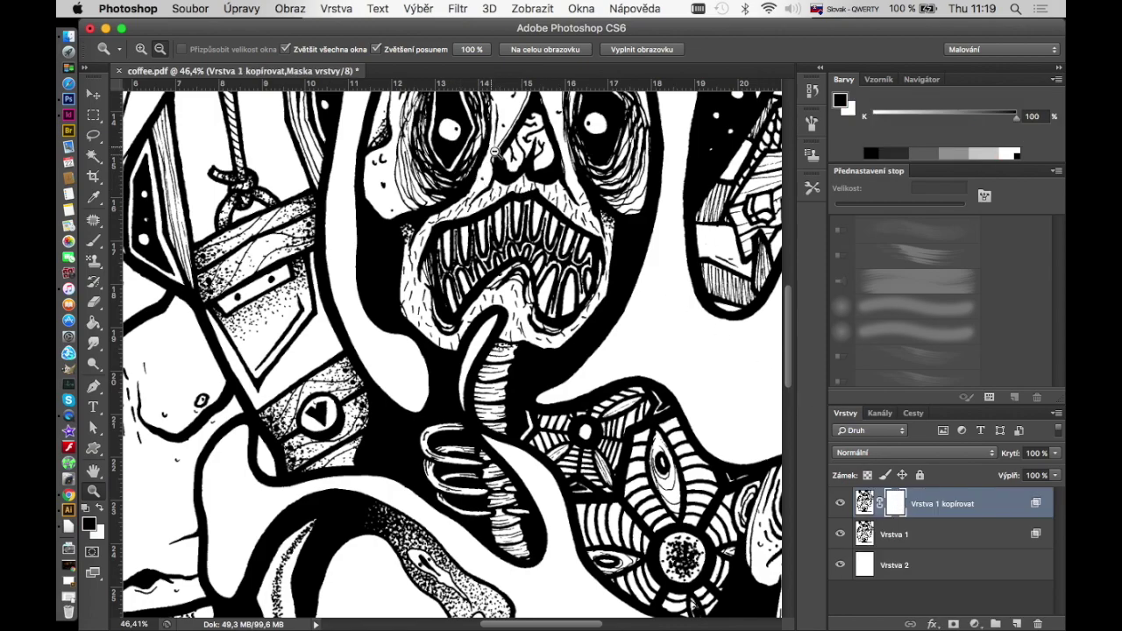
# - Paint black with the brush onto the duplicate's mask over the face
pyautogui.scroll(2, 482, 163)
pyautogui.press('b')
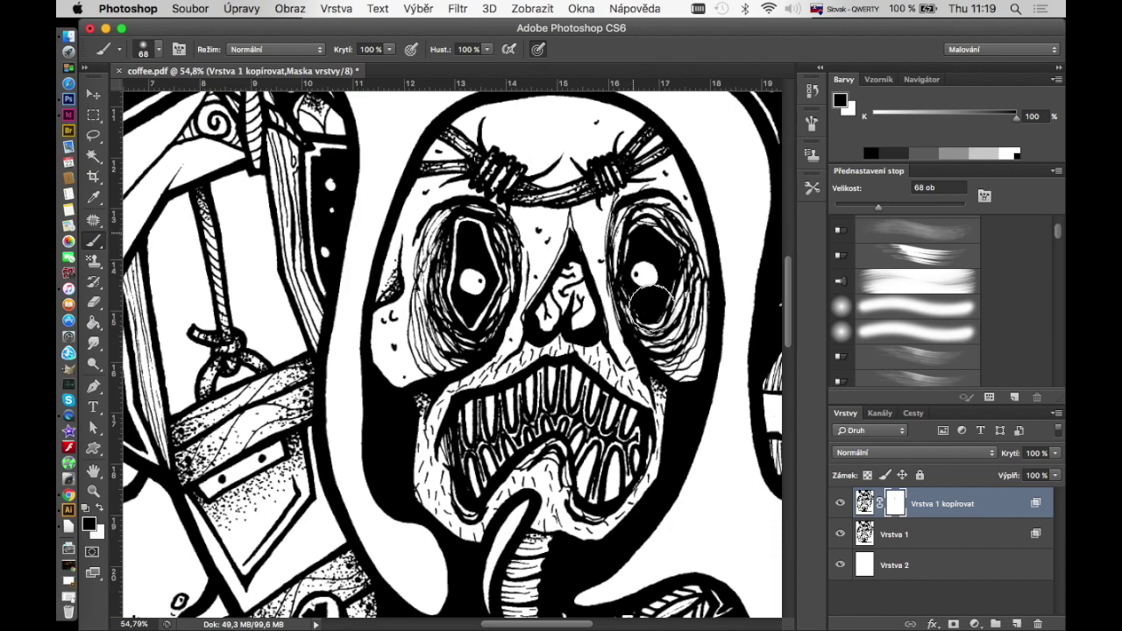
pyautogui.moveTo(610, 174); pyautogui.dragTo(583, 181)
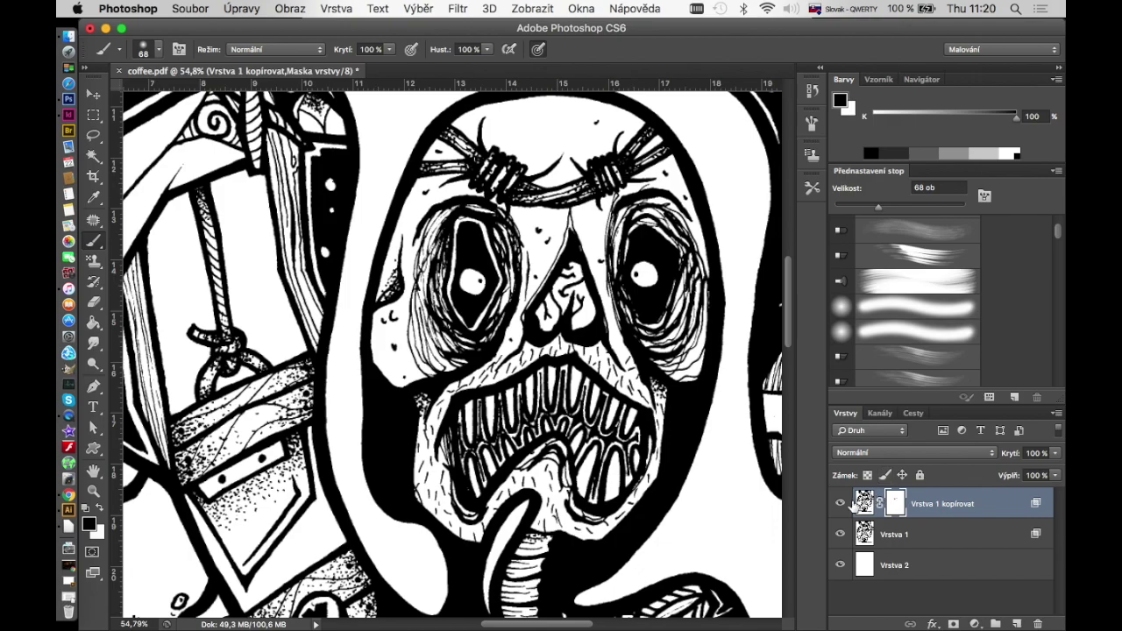
# - Zoom out to the whole artwork and target Vrstva 1 kopírovat's own pixels
pyautogui.press('z')
pyautogui.moveTo(613, 223); pyautogui.dragTo(587, 230)
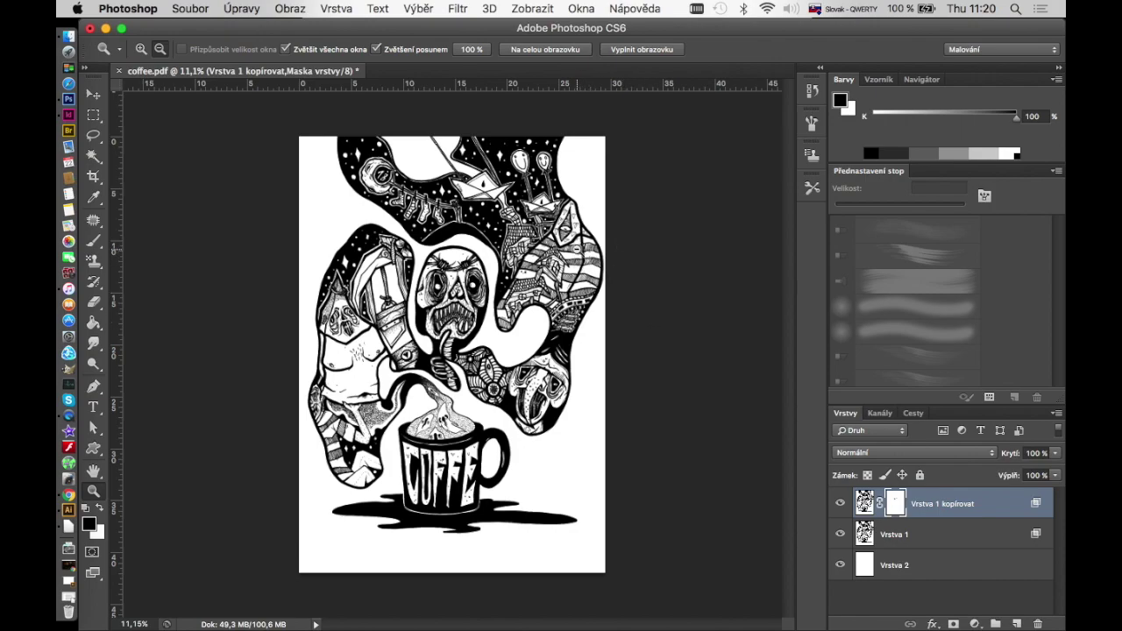
pyautogui.click(997, 506)
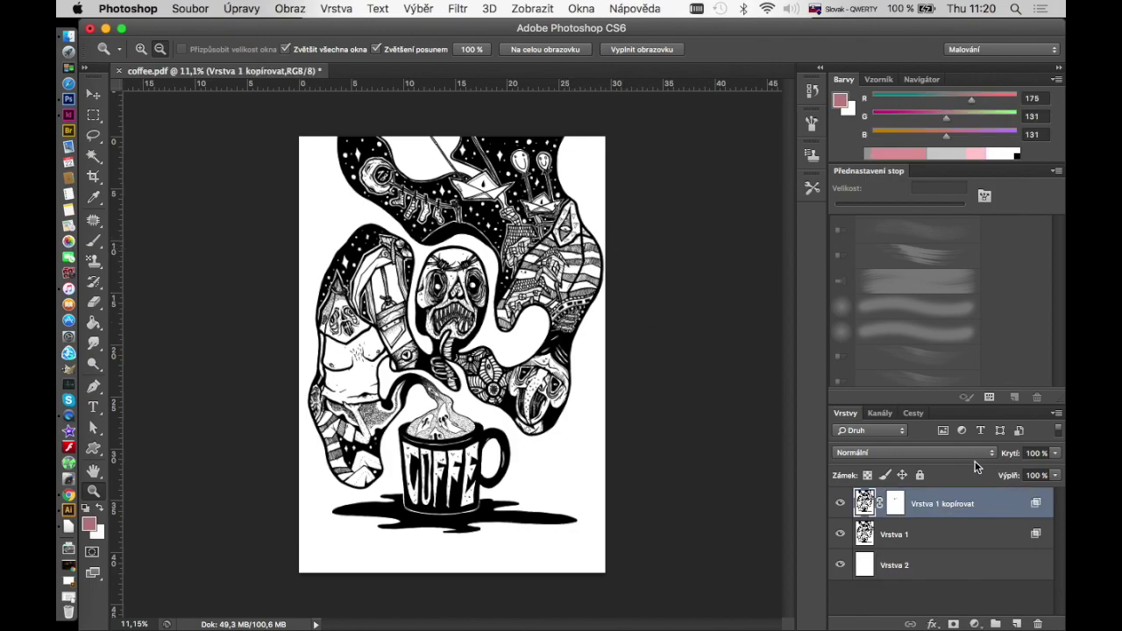